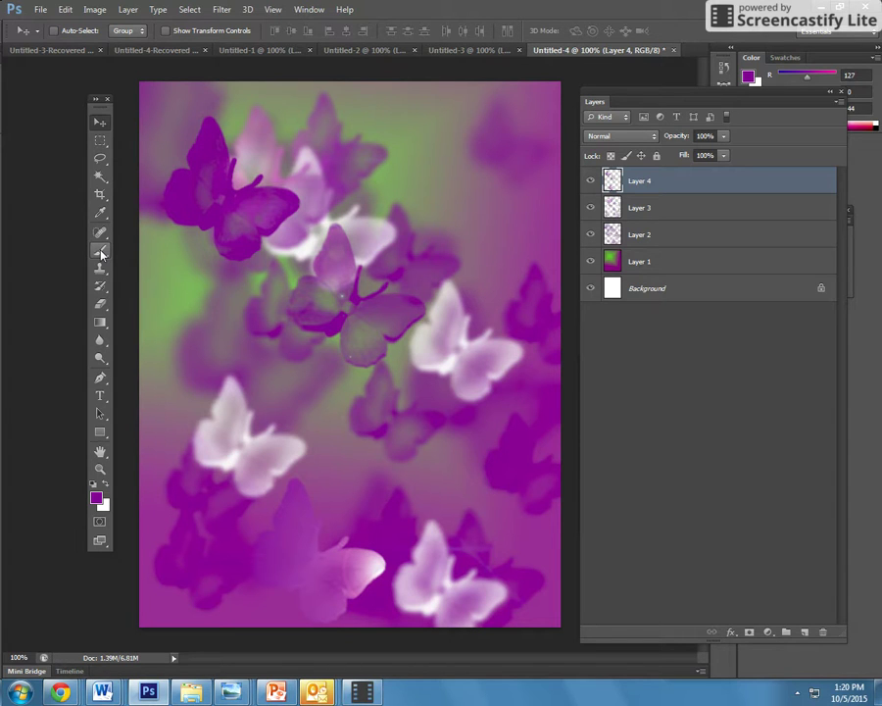
Step: Hide Layers 4, 3, 2 and 1 of the butterfly document, leaving only the background showing
left_click_drag(591, 181, 584, 238)
left_click(600, 263)
left_click(590, 262)
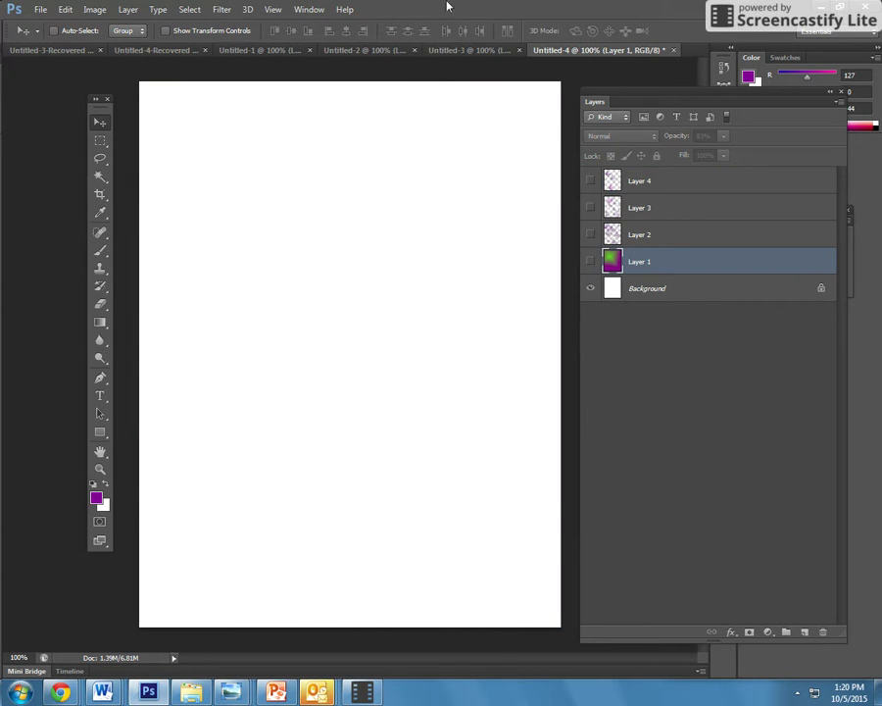
Step: Create a new blank document and add an empty layer above its background
left_click(39, 9)
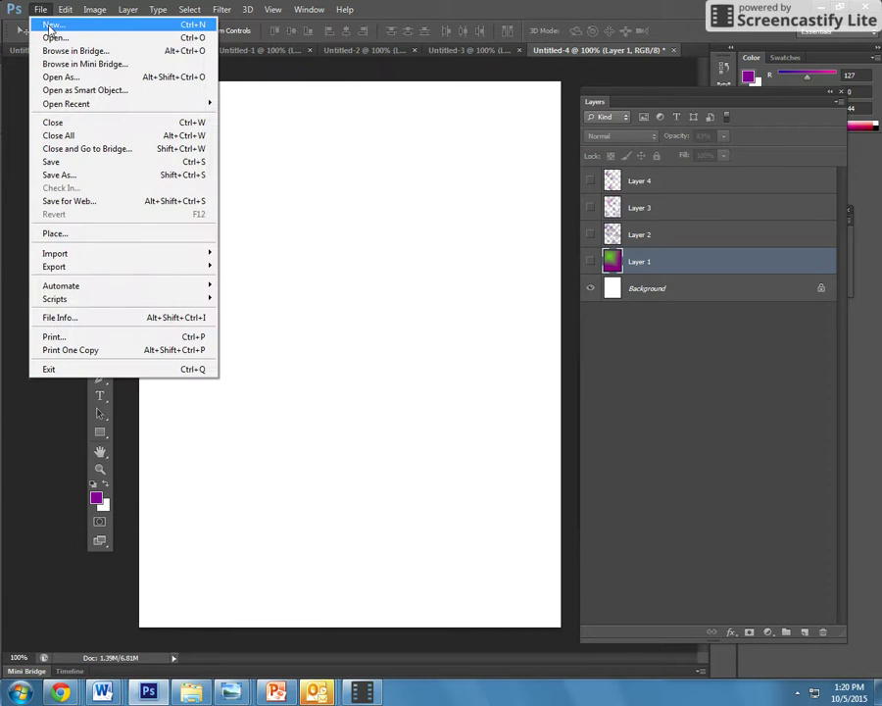
left_click(29, 24)
left_click(583, 178)
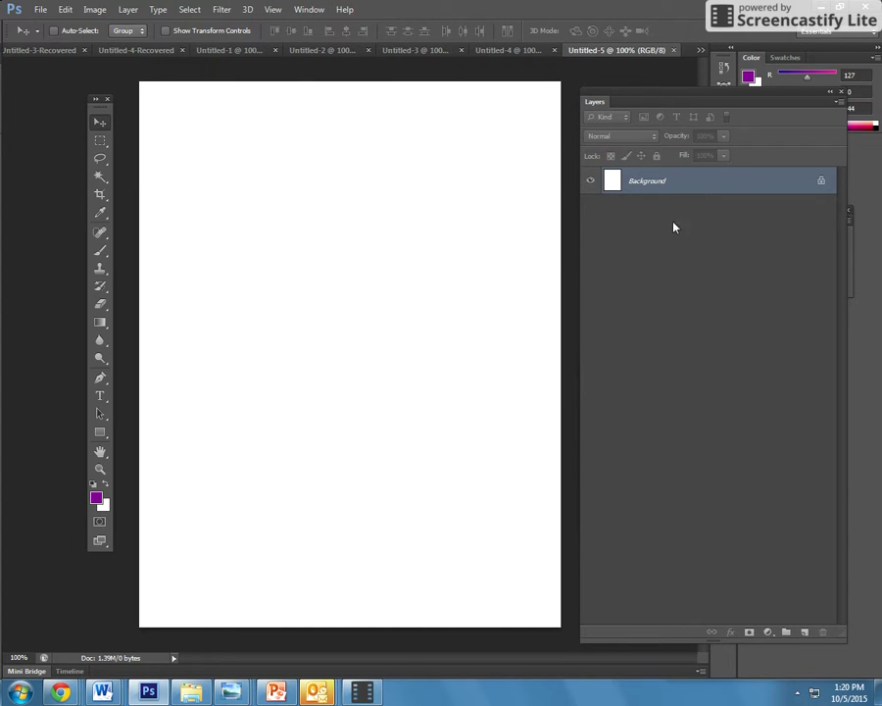
left_click(805, 634)
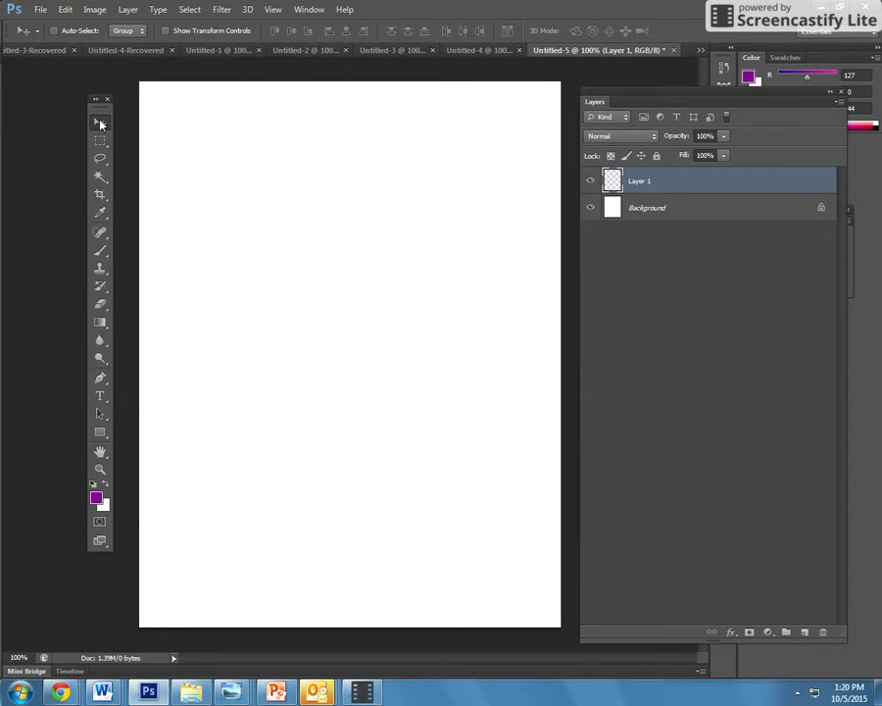
Step: Choose the Gradient tool and load the Blue, Red, Yellow preset as the gradient to edit
left_click(97, 324)
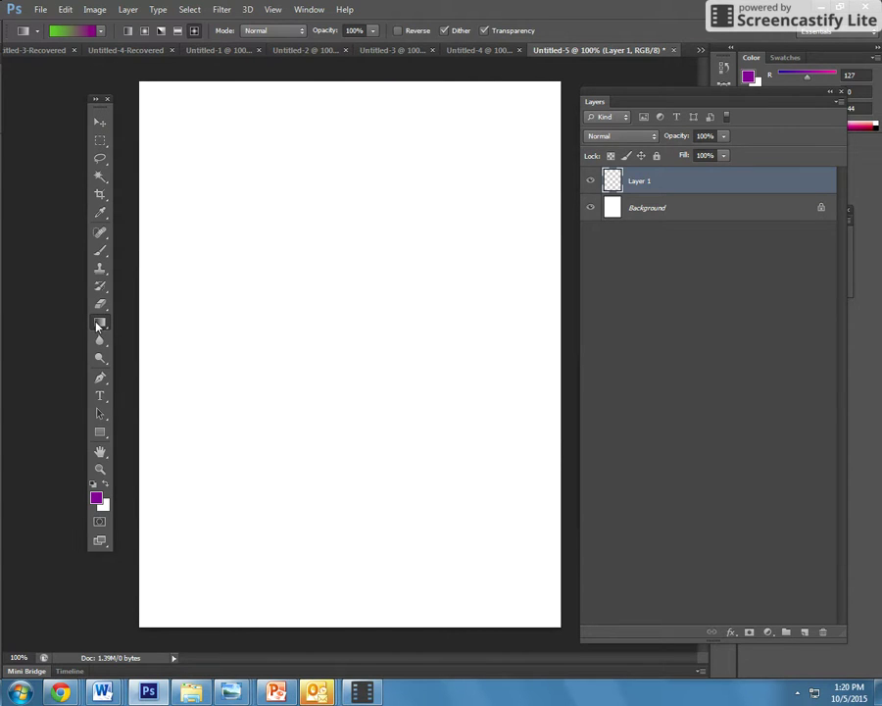
right_click(97, 323)
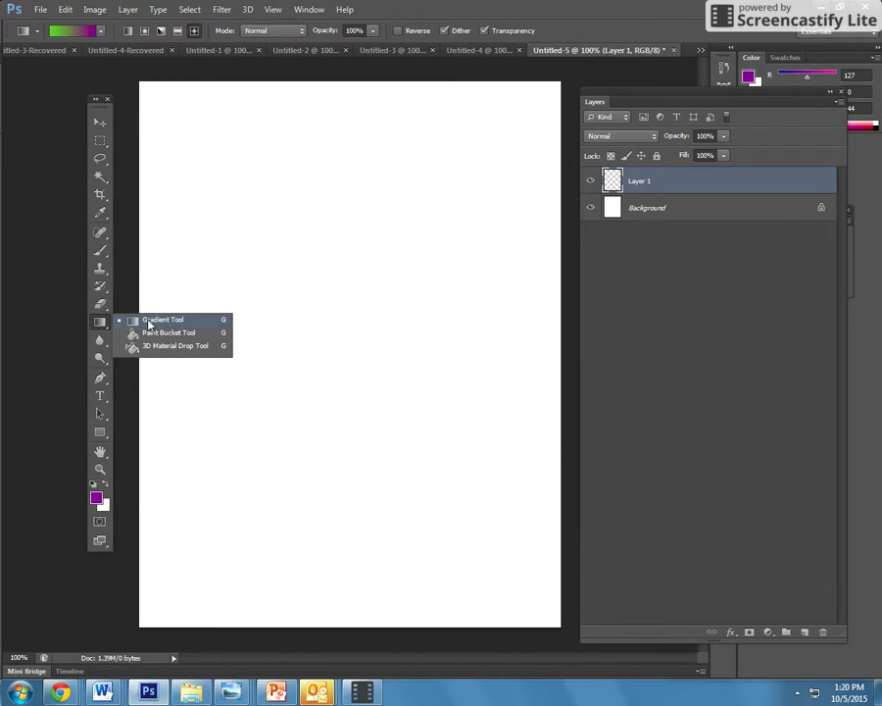
left_click(148, 320)
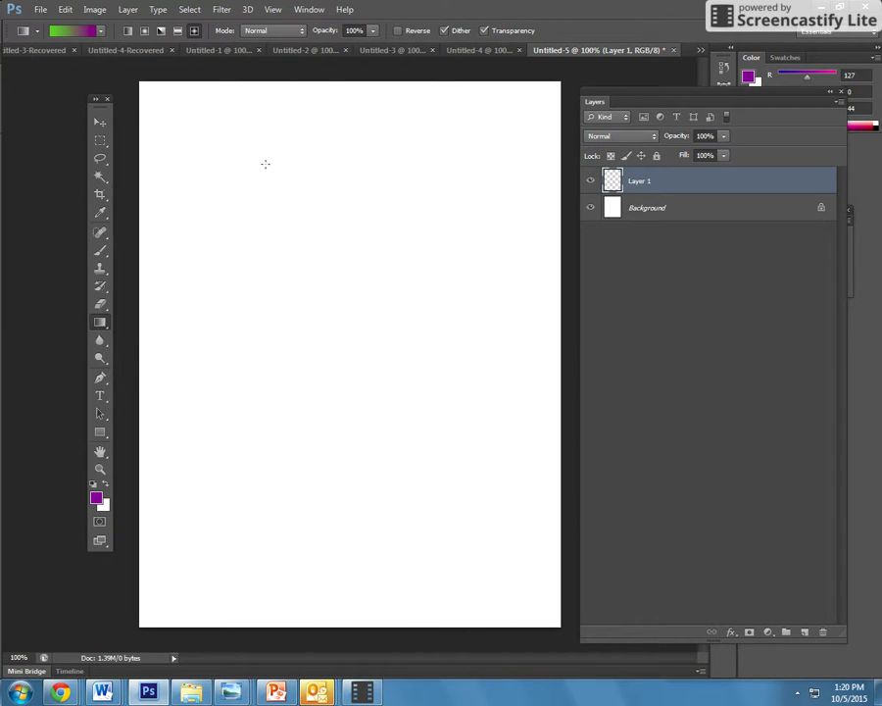
left_click(74, 32)
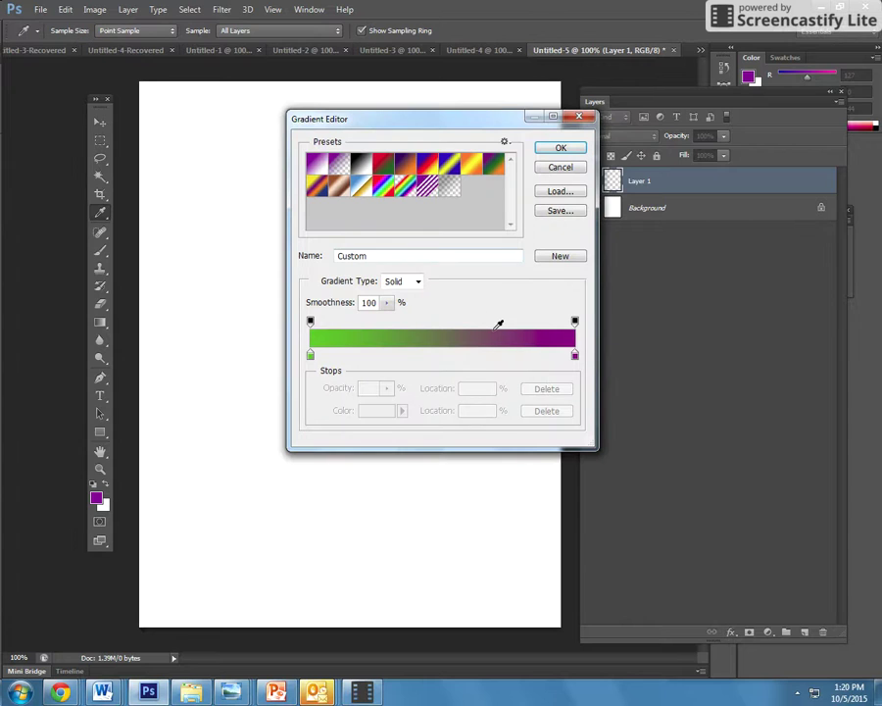
left_click(393, 186)
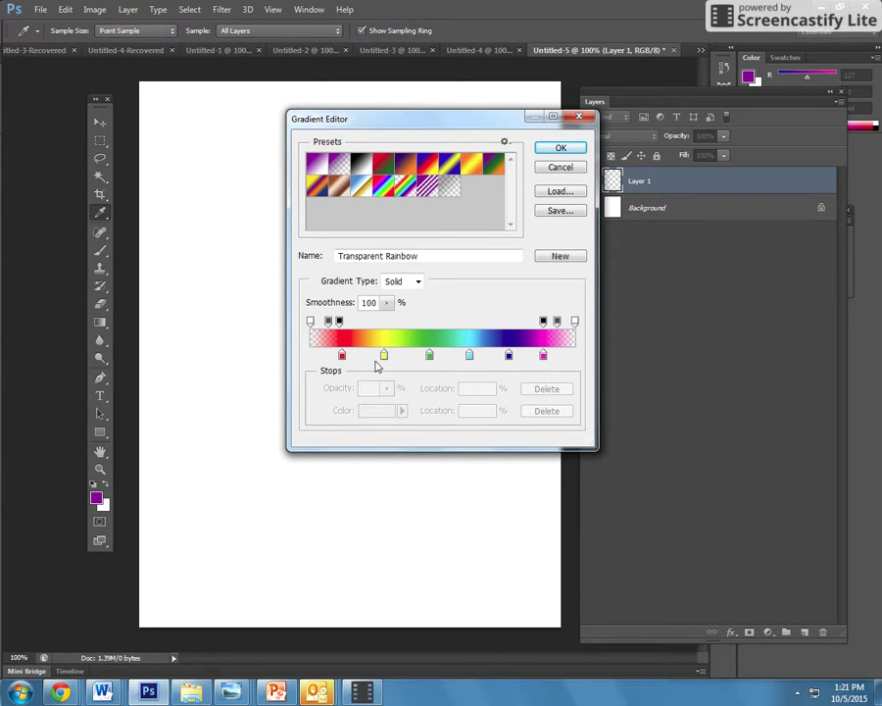
left_click(315, 167)
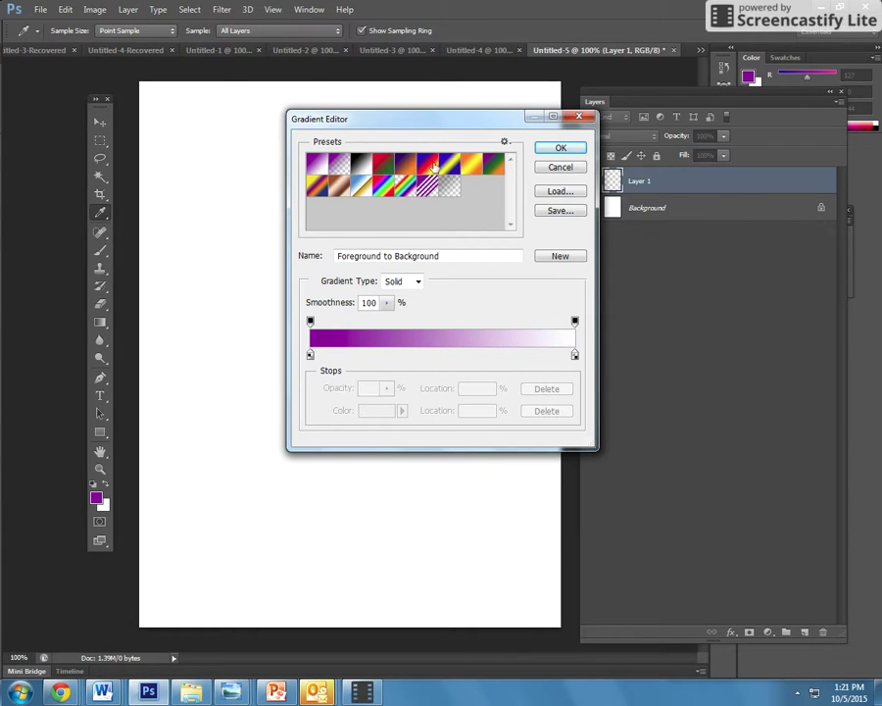
left_click(427, 165)
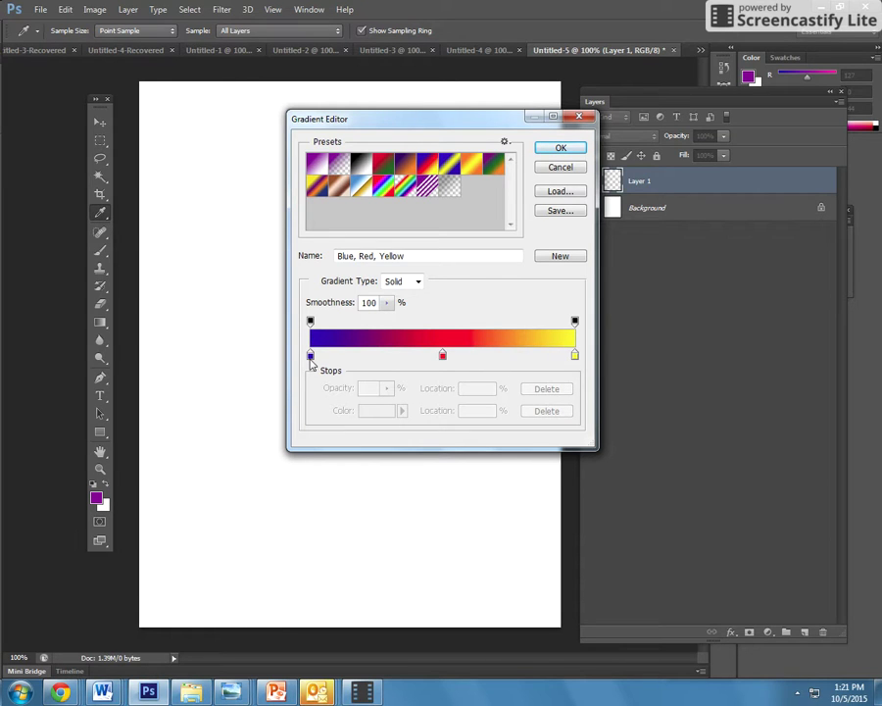
Step: Recolour the gradient's blue starting stop to a bright lime green
double_click(310, 357)
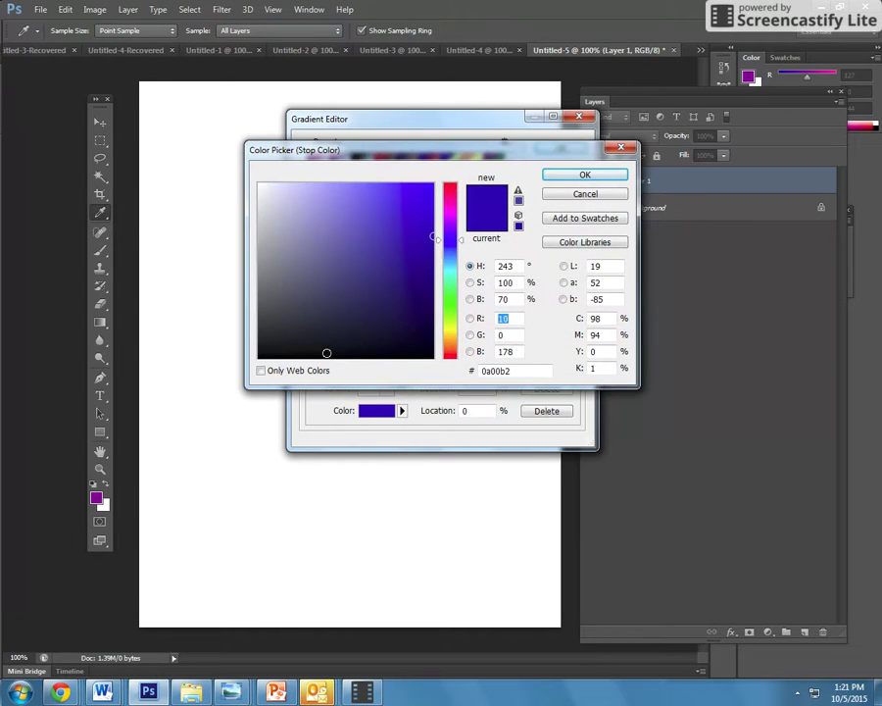
left_click(449, 318)
left_click(424, 198)
left_click(568, 174)
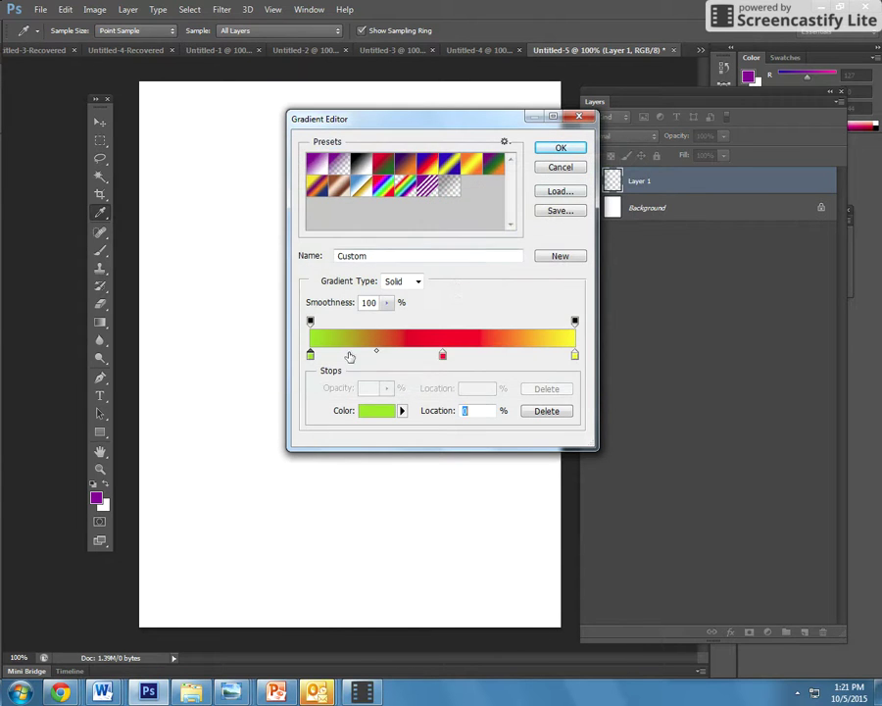
Step: Recolour the gradient's middle stop to teal #14b9af, keep the yellow end stop, and accept the edited gradient
left_click(442, 356)
double_click(442, 356)
left_click_drag(447, 357, 449, 252)
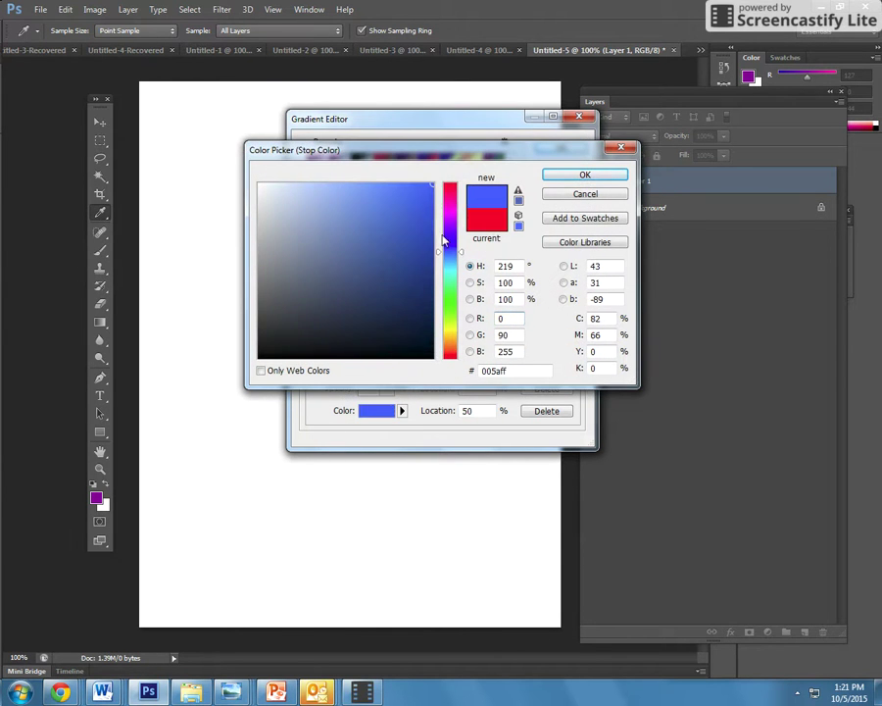
left_click(449, 273)
left_click(414, 230)
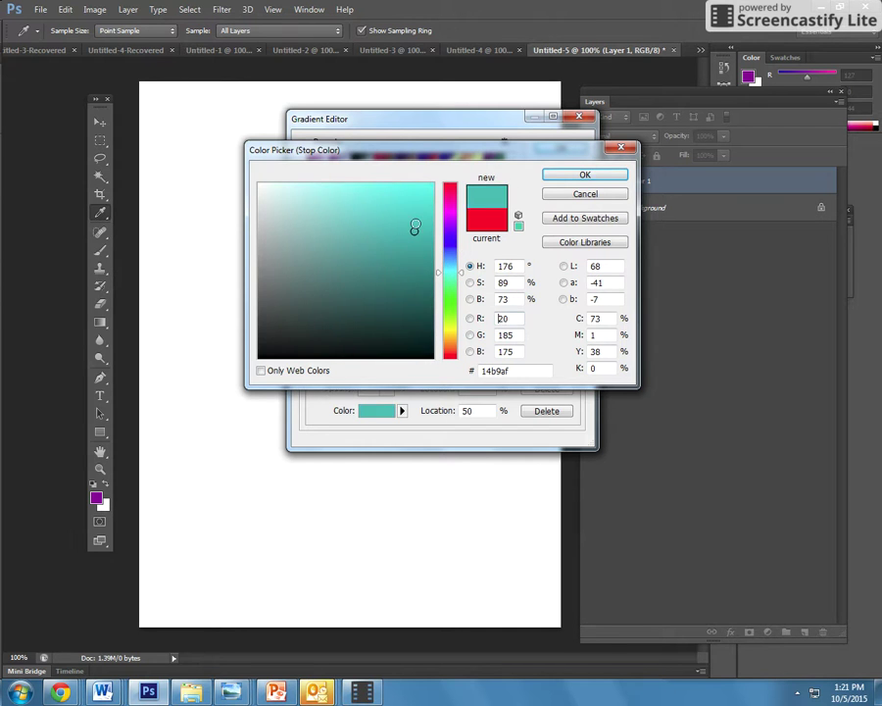
left_click(585, 176)
double_click(574, 355)
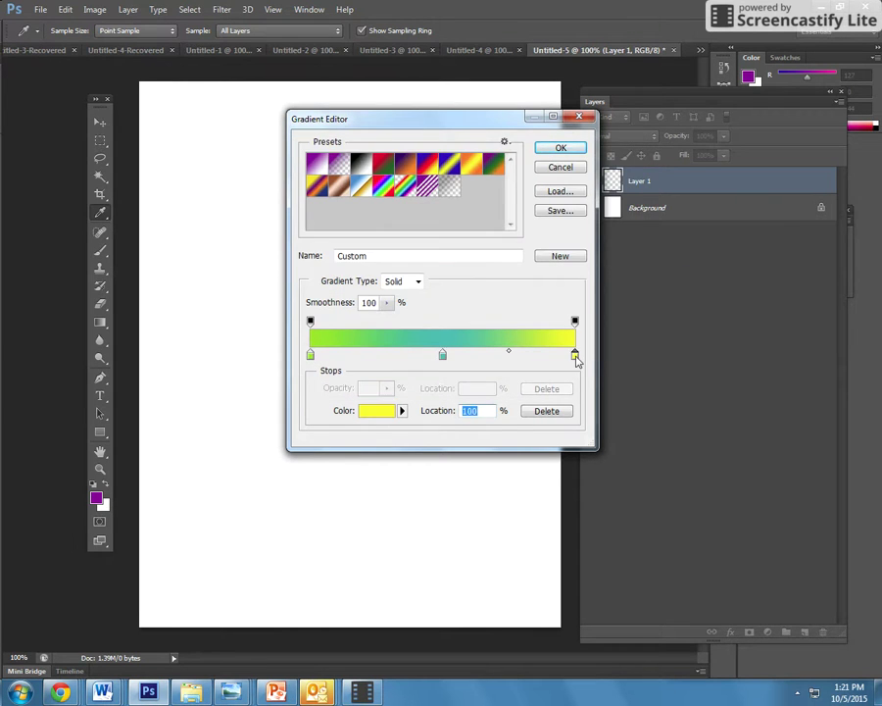
left_click(579, 175)
left_click(560, 150)
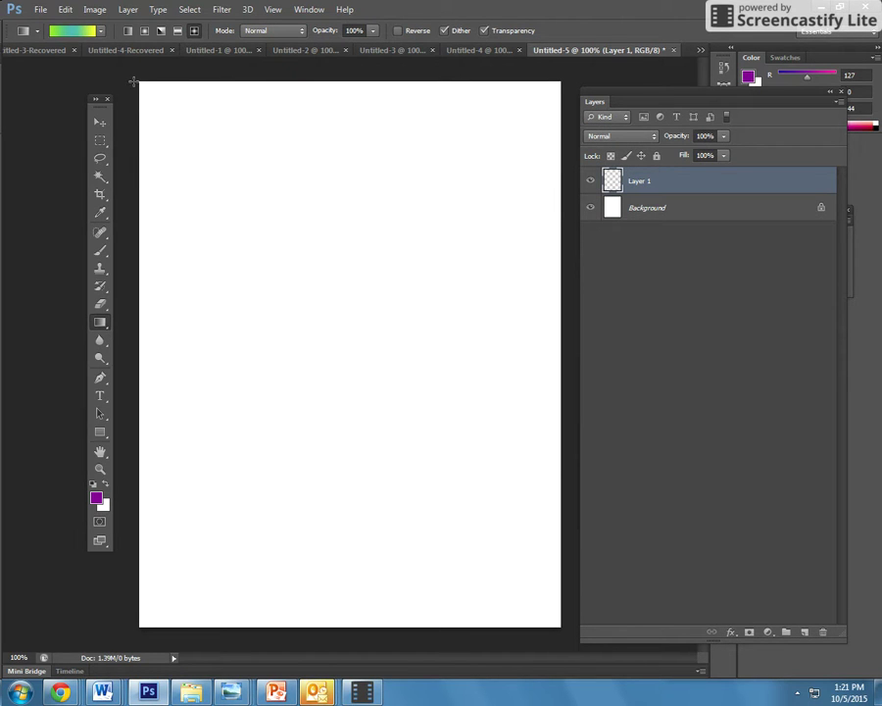
Step: Try a gradient drawn horizontally across Layer 1, and radial gradients started from the canvas centre and its upper-left area
left_click_drag(159, 308, 525, 315)
left_click(144, 30)
left_click_drag(333, 309, 323, 618)
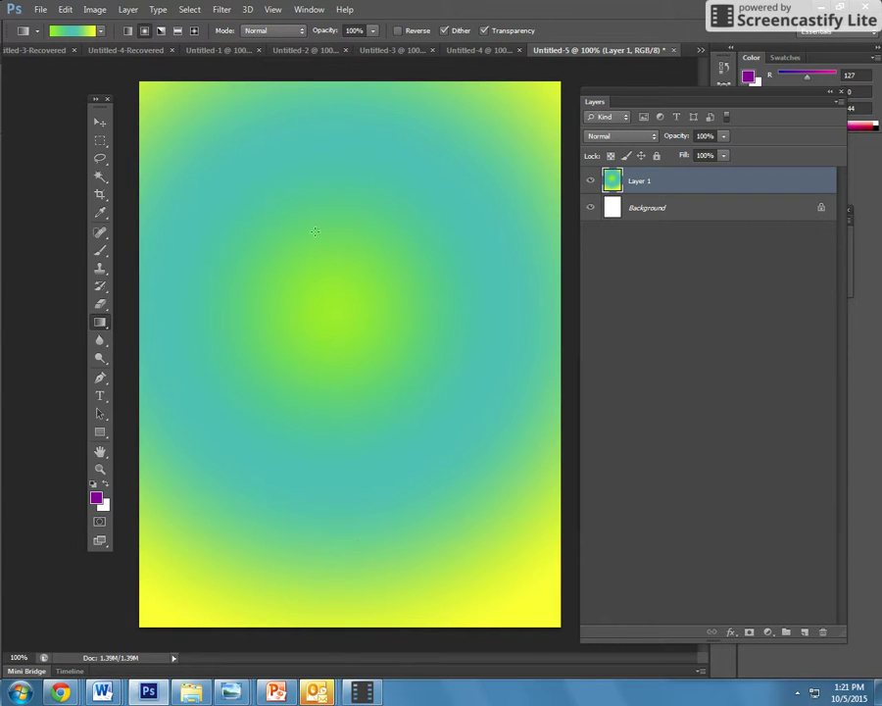
left_click_drag(260, 220, 522, 599)
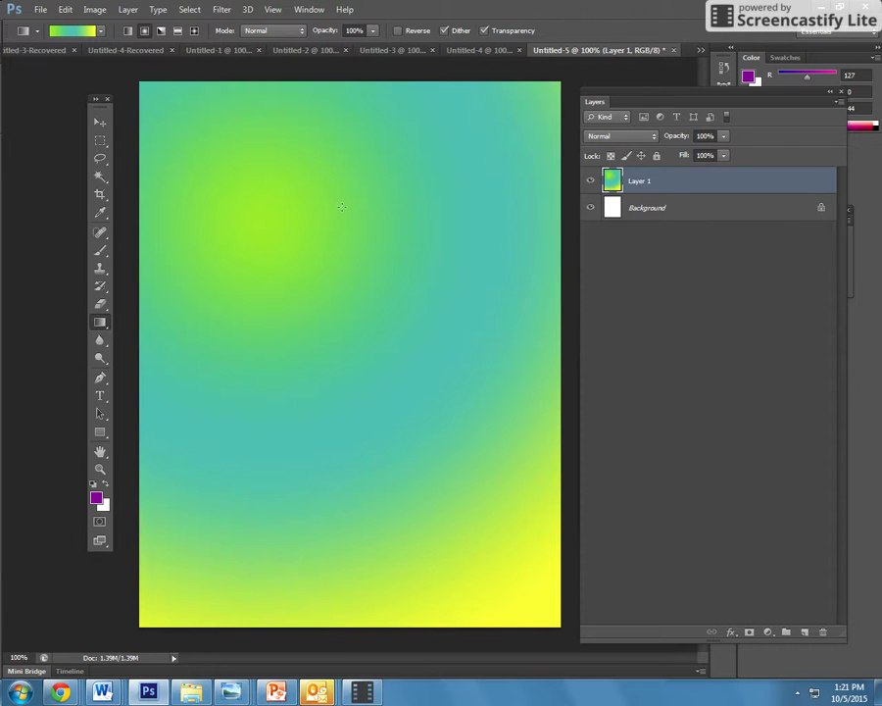
Step: Try the angle, reflected and diamond gradient styles on Layer 1
left_click(161, 30)
left_click_drag(253, 249, 551, 559)
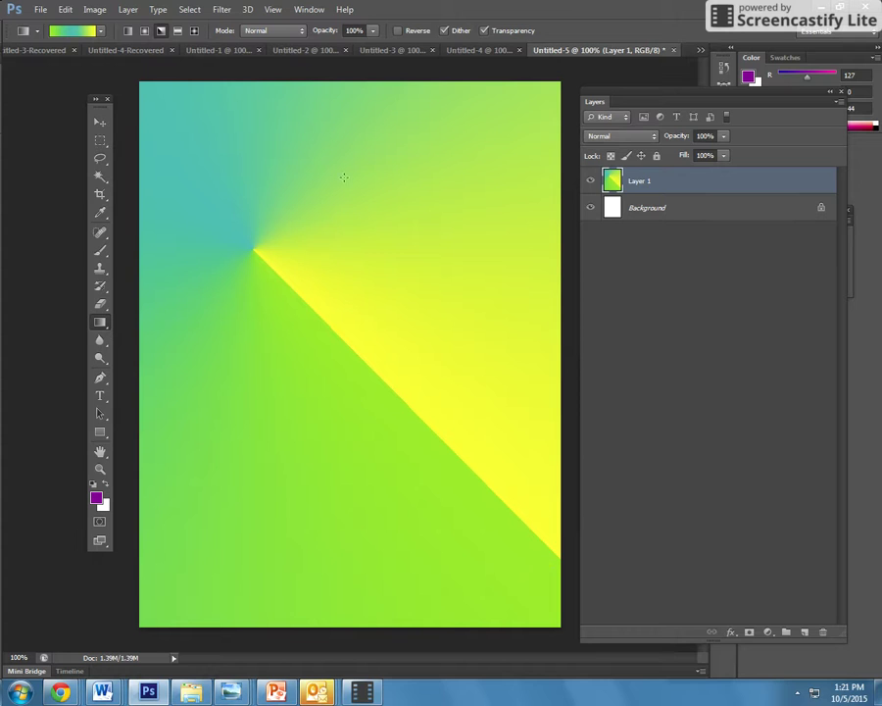
left_click(177, 30)
left_click_drag(181, 321, 523, 326)
left_click(194, 30)
left_click_drag(333, 257, 321, 649)
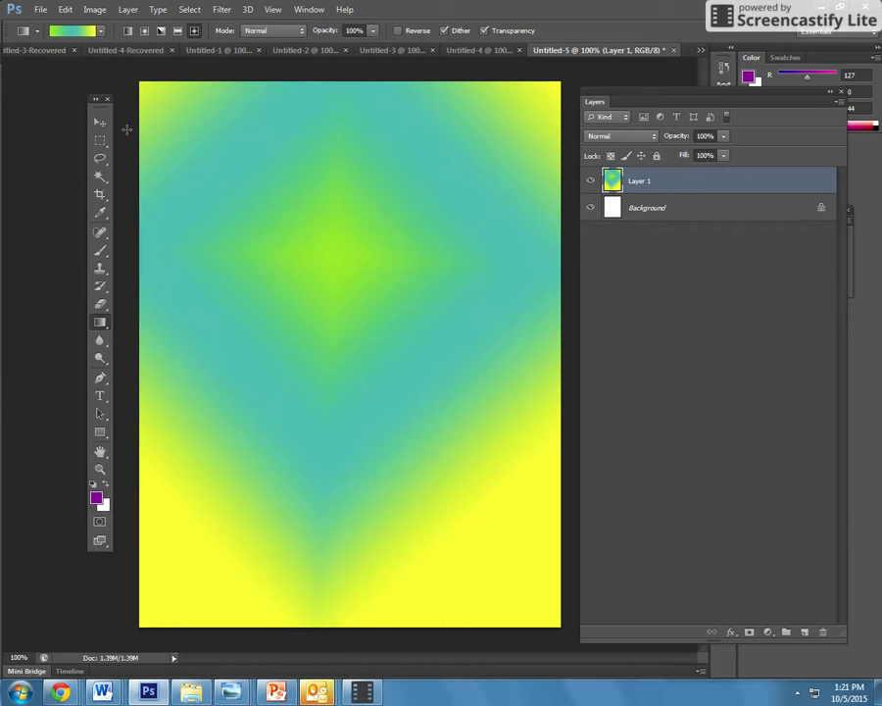
Step: Fill Layer 1 with an angle gradient from the canvas's left-centre area toward its lower-right corner, and add a new layer above
left_click(161, 31)
left_click_drag(250, 281, 582, 578)
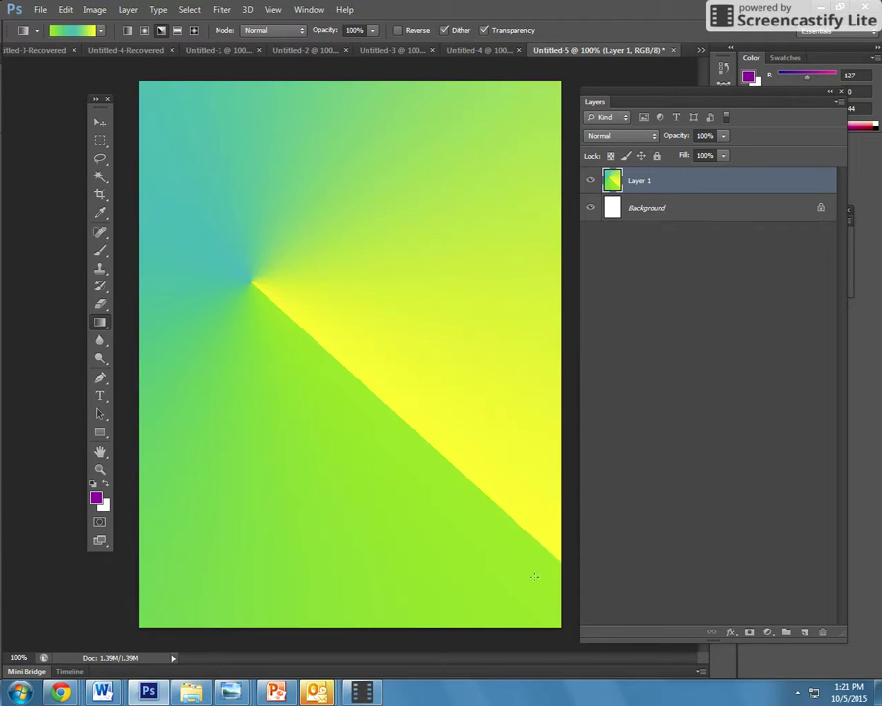
left_click(805, 632)
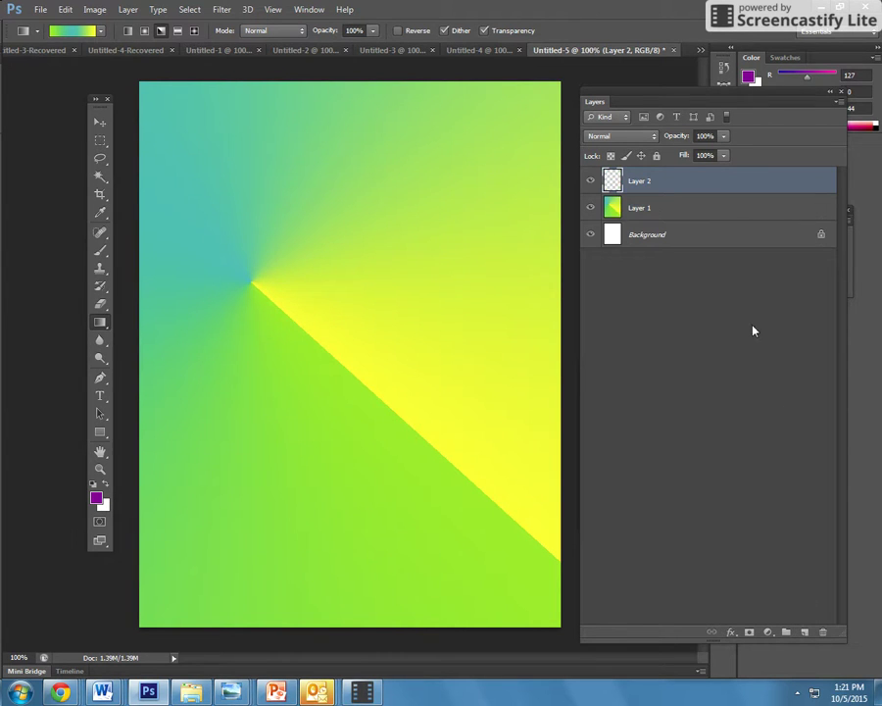
Step: Choose the Brush tool with the 196 px butterfly tip for painting on Layer 2
left_click(100, 122)
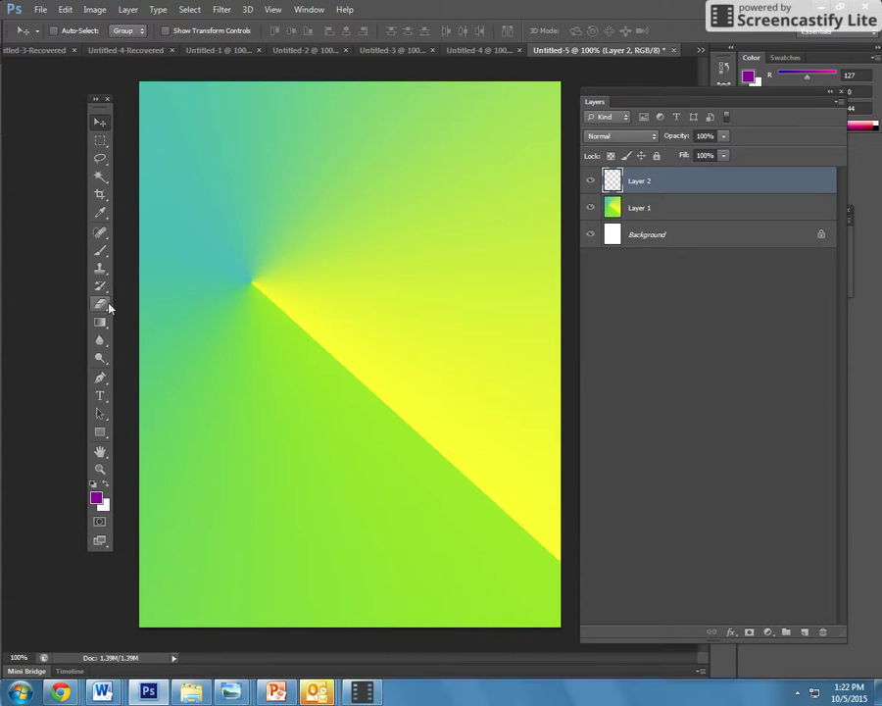
left_click(103, 250)
left_click_drag(103, 250, 106, 249)
left_click(137, 247)
left_click(55, 29)
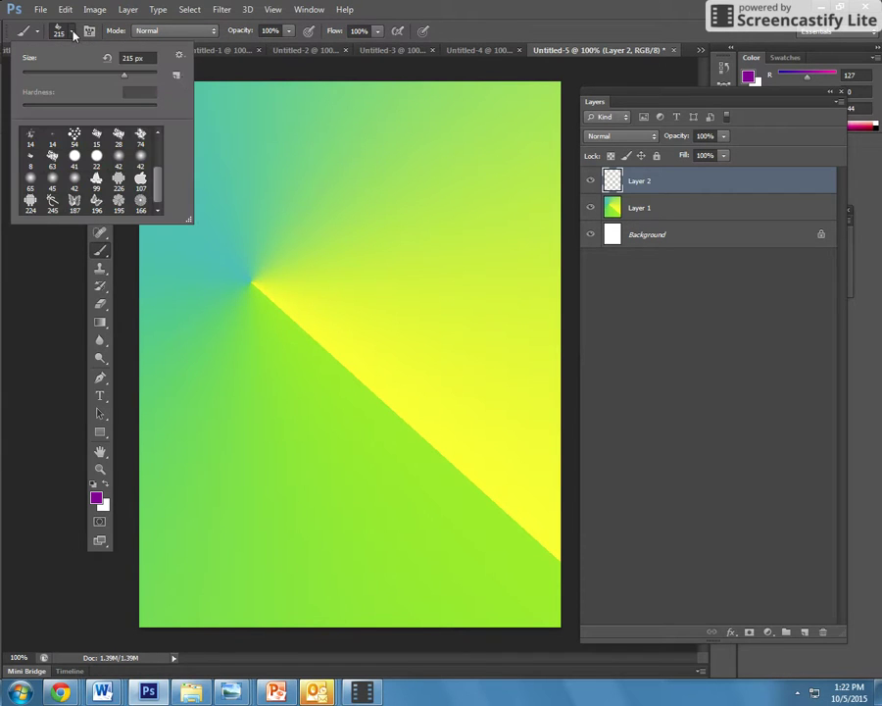
left_click(95, 201)
Step: Set the foreground colour to purple #9020a1
left_click(97, 498)
left_click(398, 247)
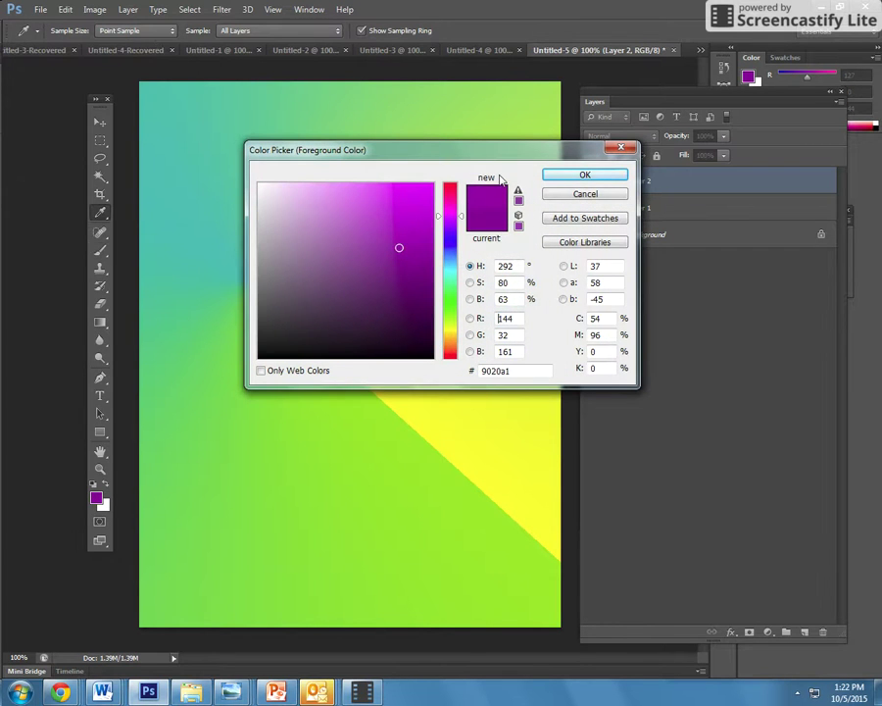
left_click(558, 176)
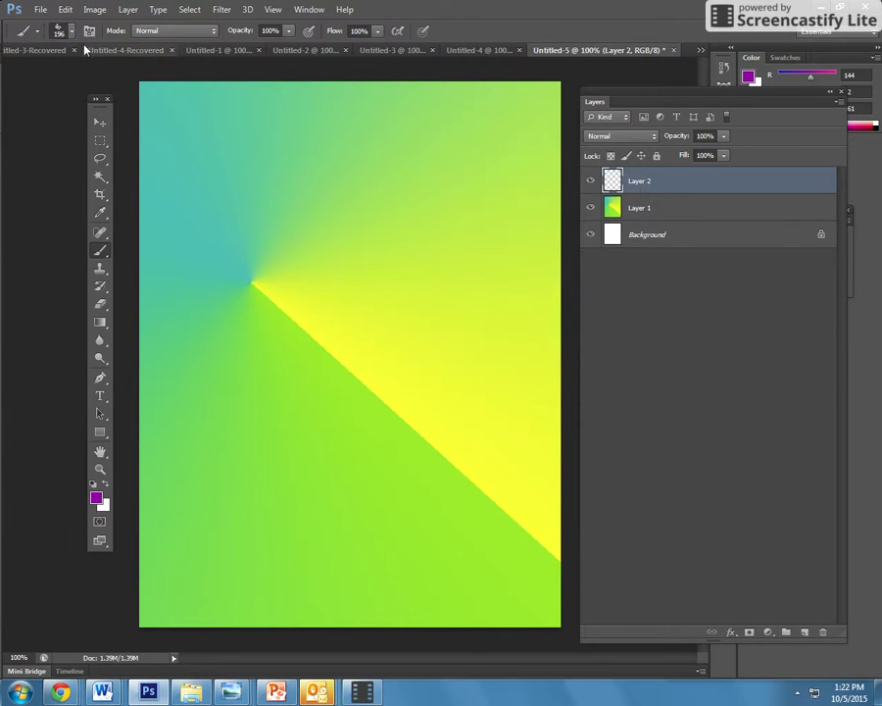
Step: Set the butterfly brush size to 257 px and stamp three butterflies on Layer 2: right of centre, upper left and lower left
left_click(61, 32)
mouse_move(115, 73)
left_mouse_down()
mouse_move(147, 73)
mouse_move(62, 69)
mouse_move(120, 77)
left_mouse_up()
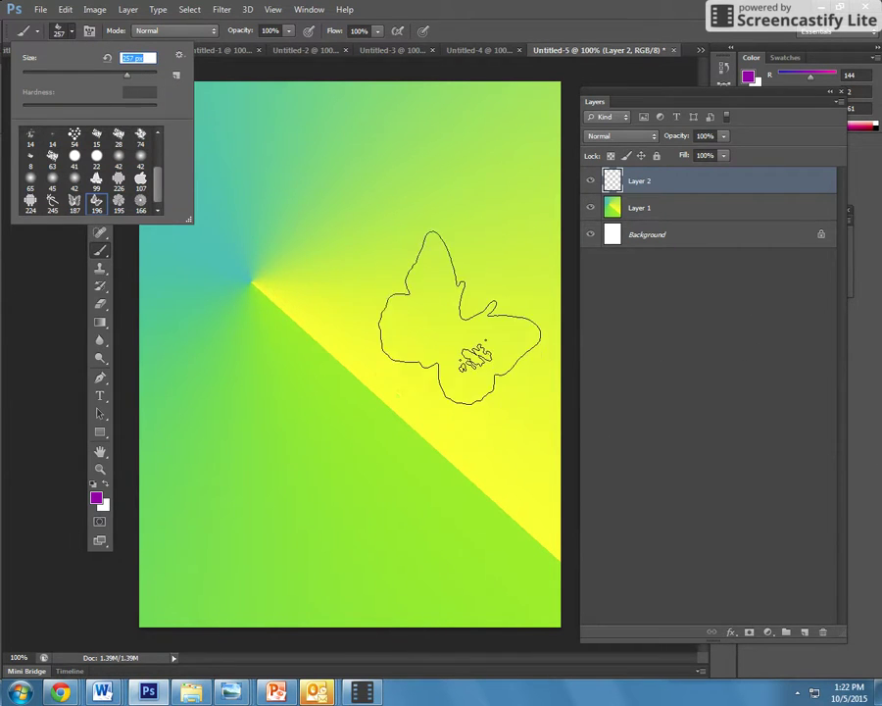
left_click(462, 309)
left_click(268, 211)
left_click(259, 517)
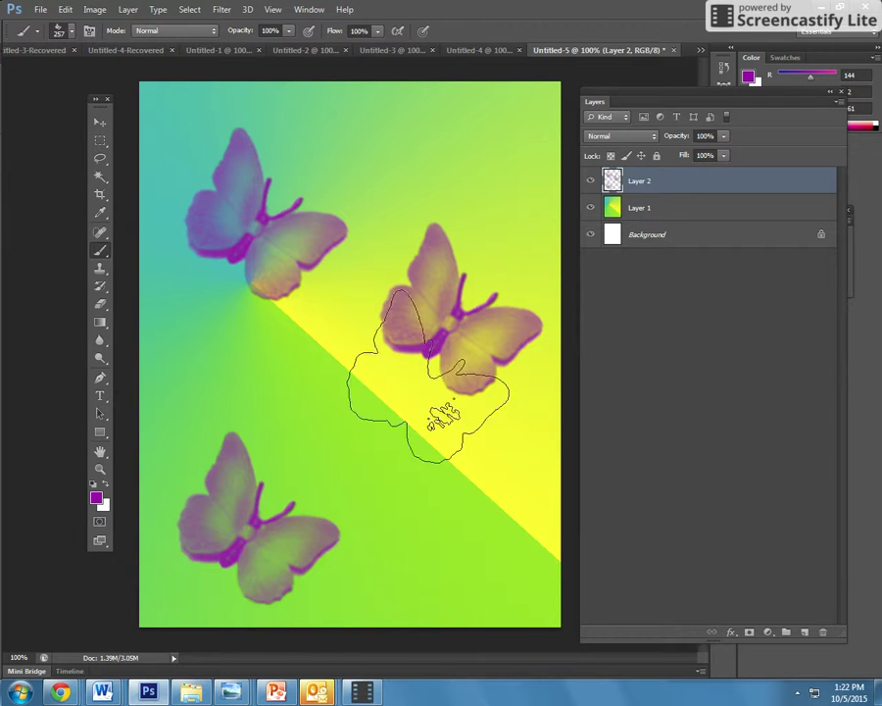
Step: Enlarge the butterfly brush to 370 px and stamp one butterfly at the canvas's top centre and one near its lower-right corner
left_click(68, 35)
left_click_drag(128, 79, 137, 78)
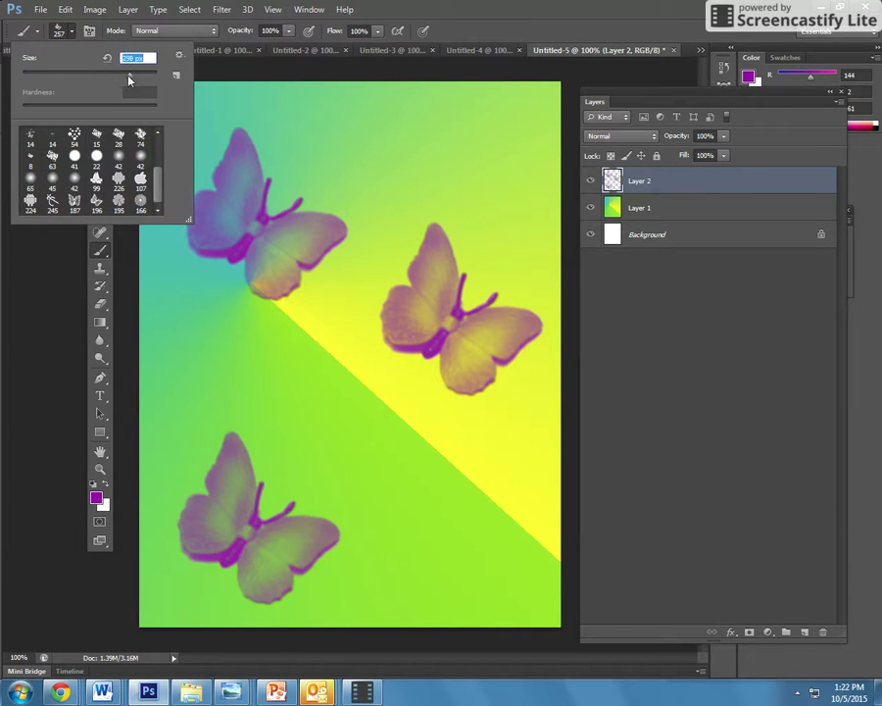
left_click(373, 162)
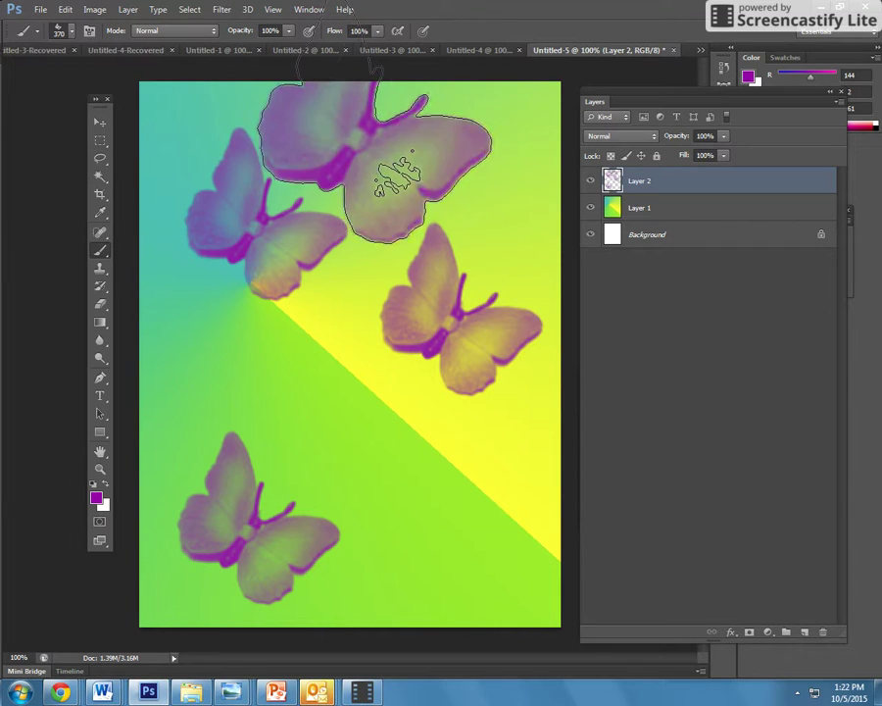
left_click(466, 558)
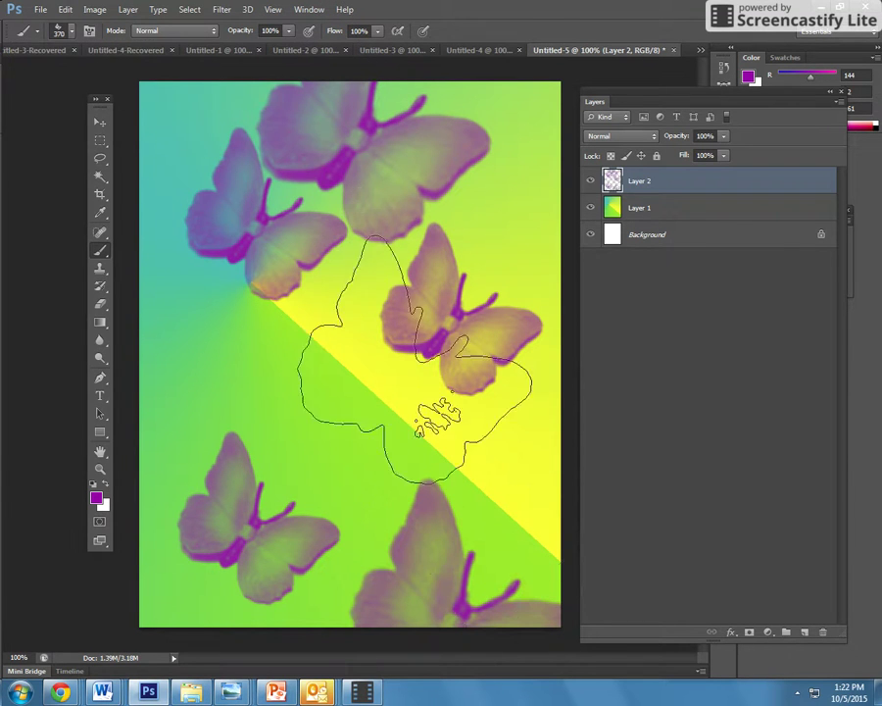
Step: Reduce the butterfly brush to 197 px and stamp four butterflies: near the centre, lower-right edge, left edge and top-right corner
left_click(69, 36)
left_click_drag(123, 80, 122, 80)
left_click(315, 292)
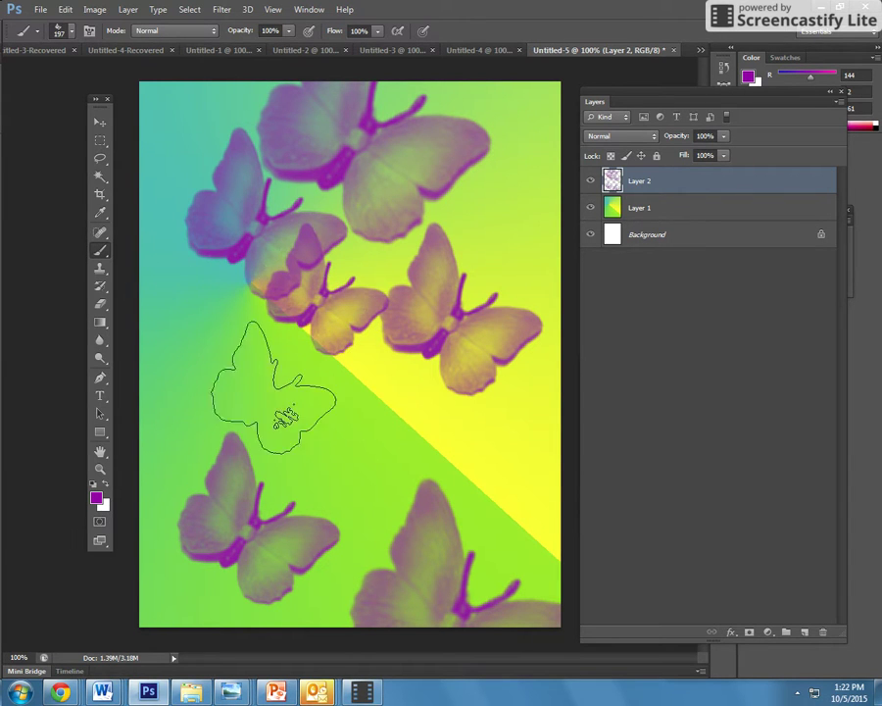
left_click(526, 471)
left_click(174, 307)
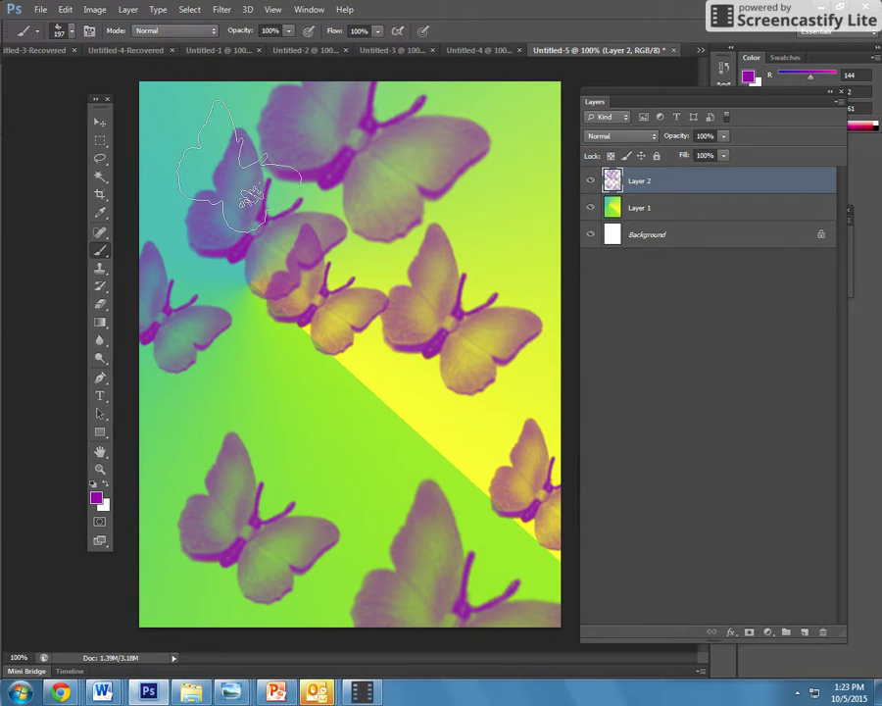
left_click(520, 39)
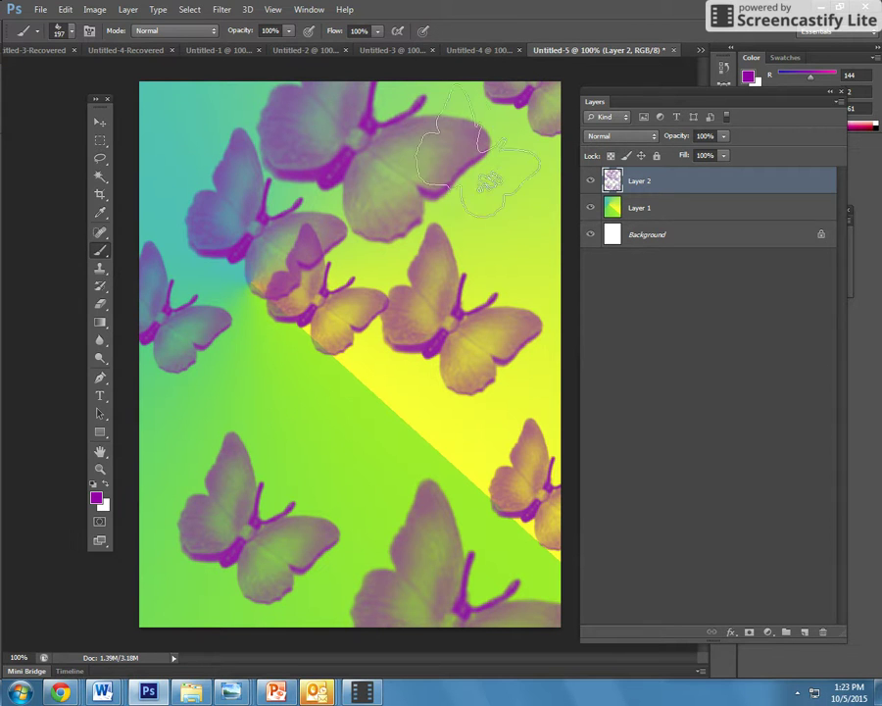
Step: Soften the butterflies on Layer 2 with a Gaussian Blur of about 9 pixels radius
left_click(221, 9)
mouse_move(248, 154)
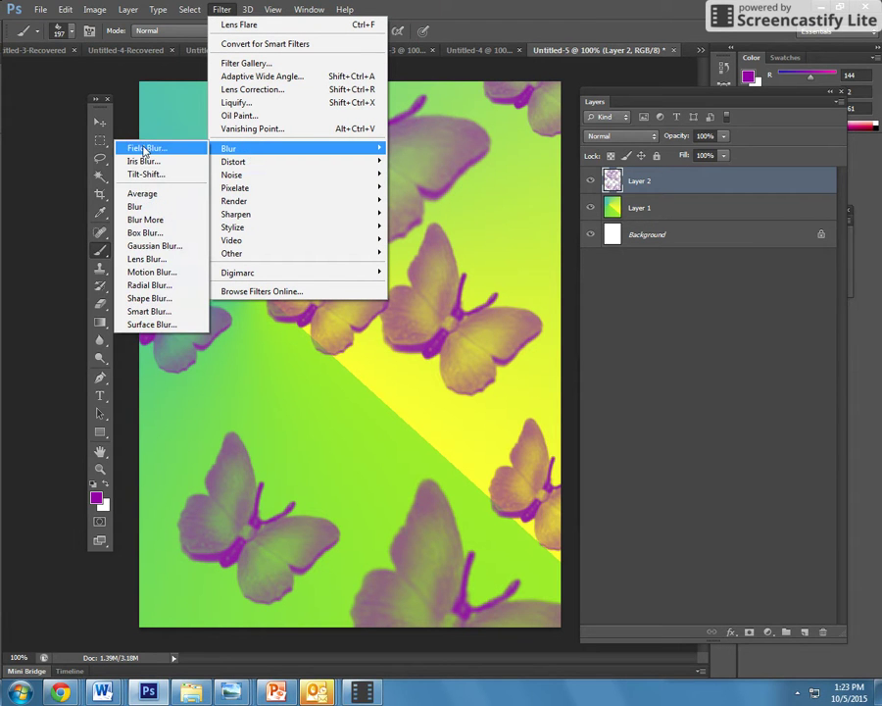
left_click(155, 246)
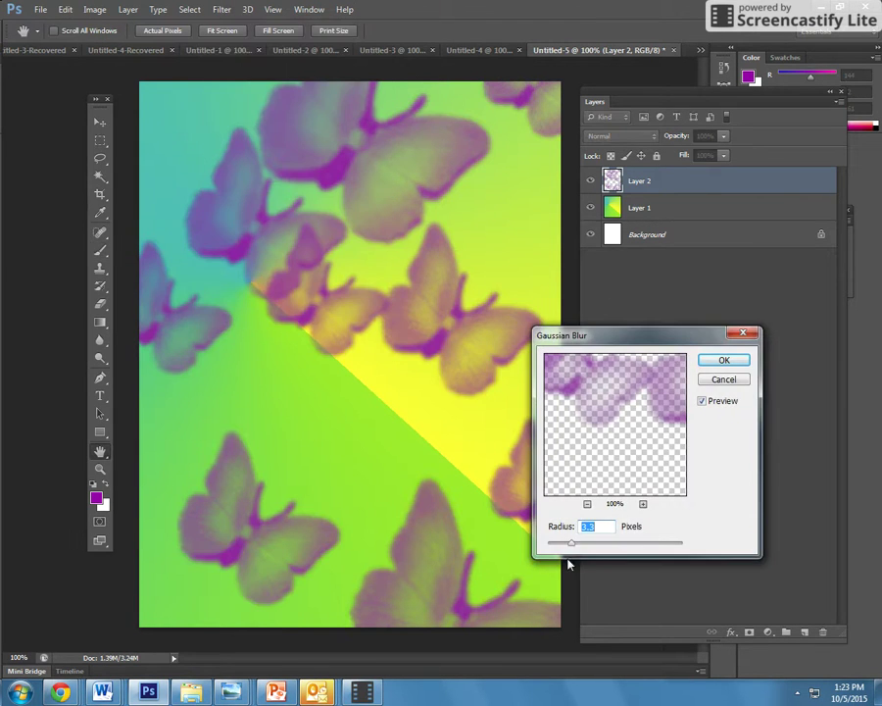
left_click_drag(571, 550, 596, 549)
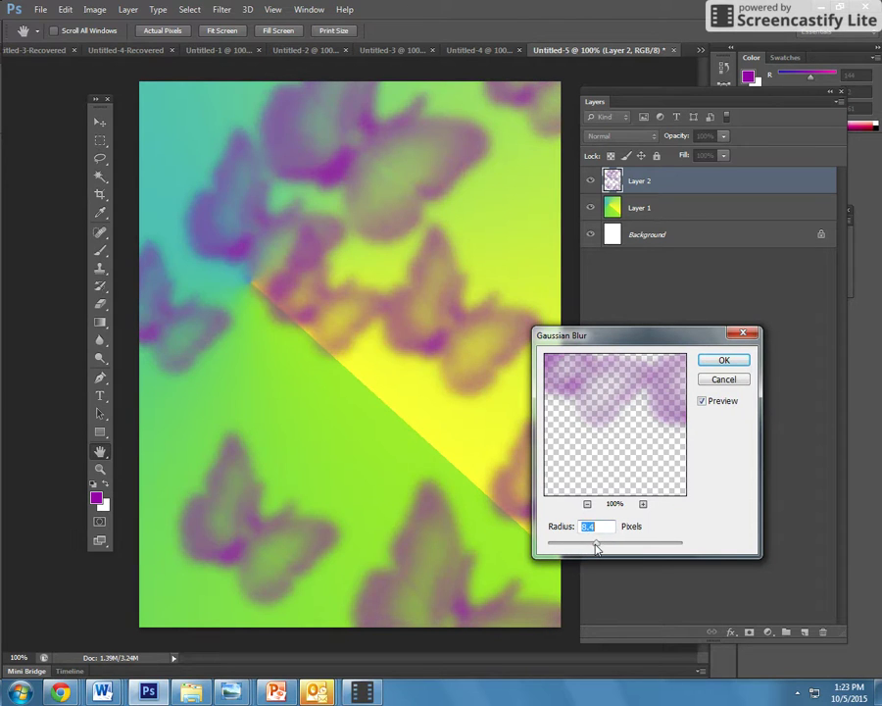
left_click(724, 359)
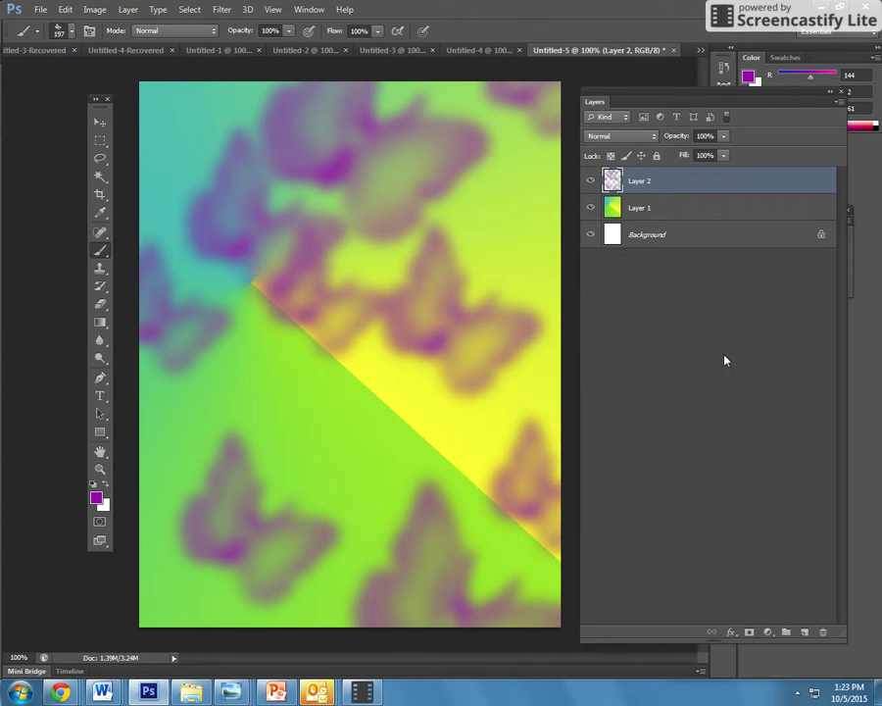
Step: Add a layer above Layer 2 and stamp six butterflies at 246 px, spread from the upper-left corner to the canvas's bottom centre
left_click(804, 632)
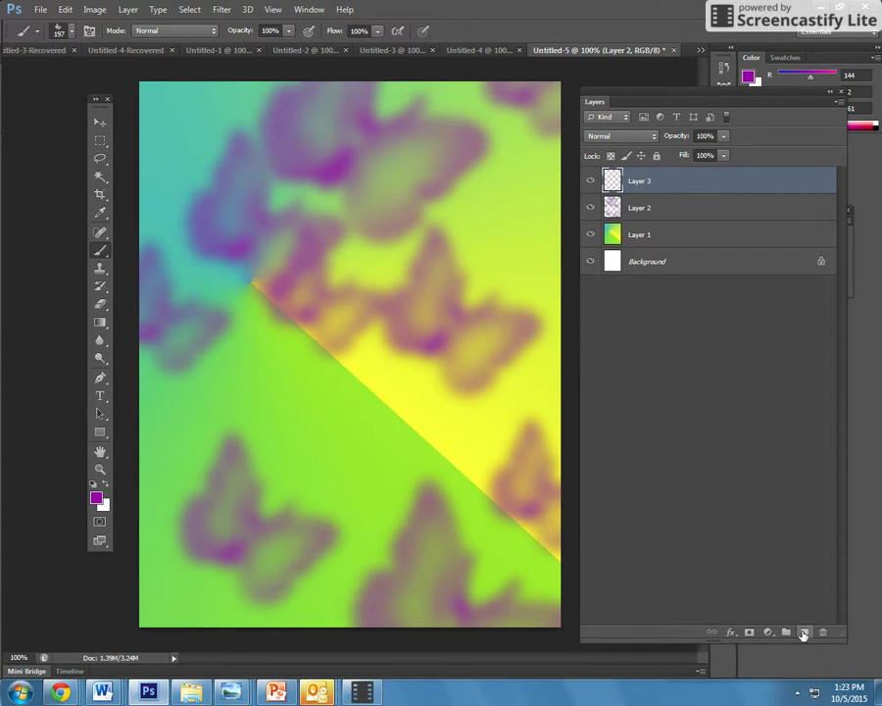
left_click(55, 27)
left_click_drag(122, 77, 127, 77)
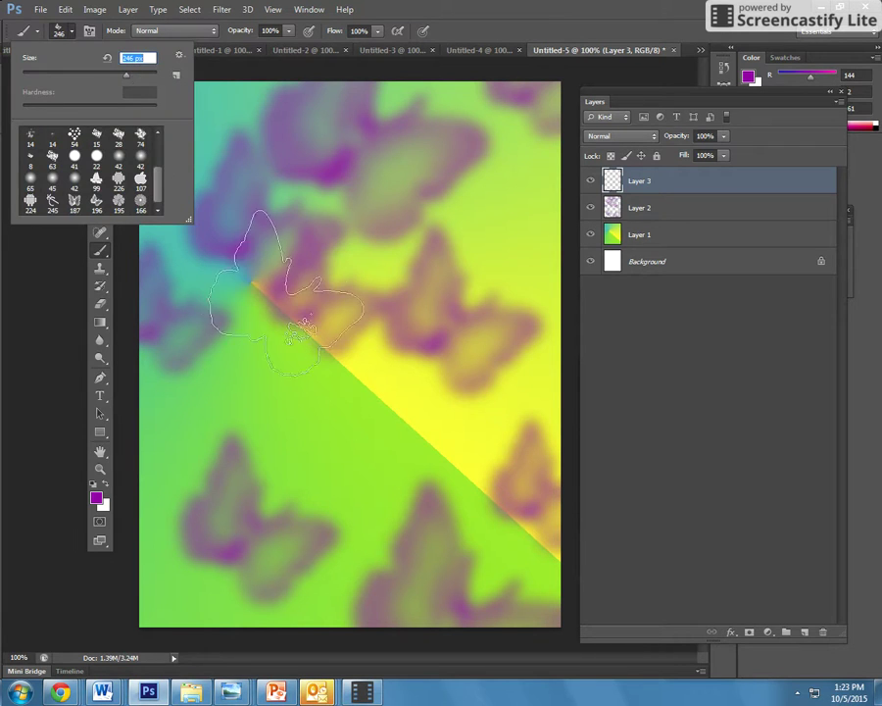
left_click(294, 313)
left_click(248, 160)
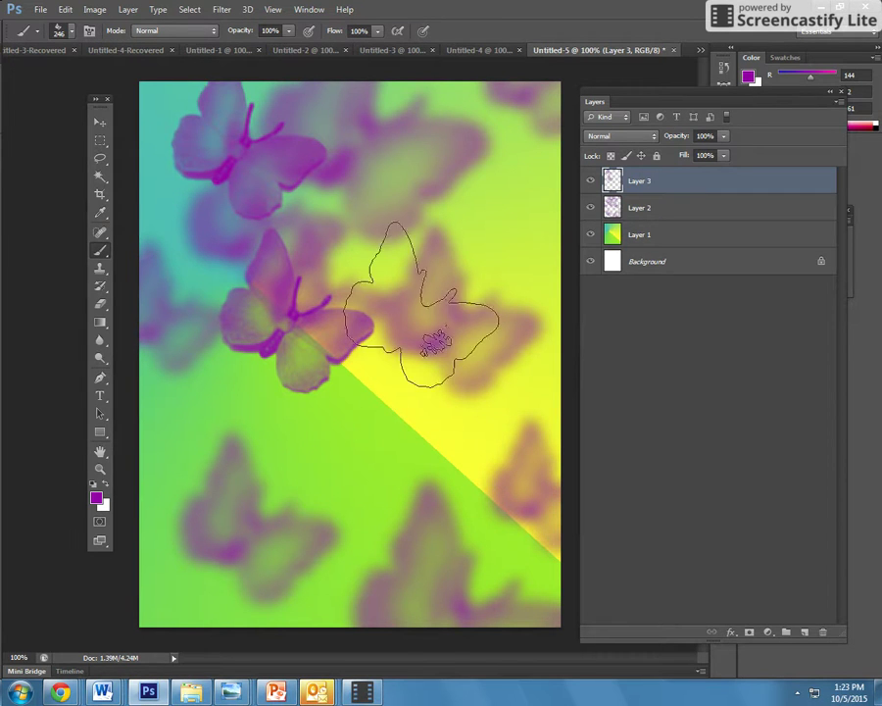
left_click(421, 236)
left_click(348, 554)
left_click(424, 440)
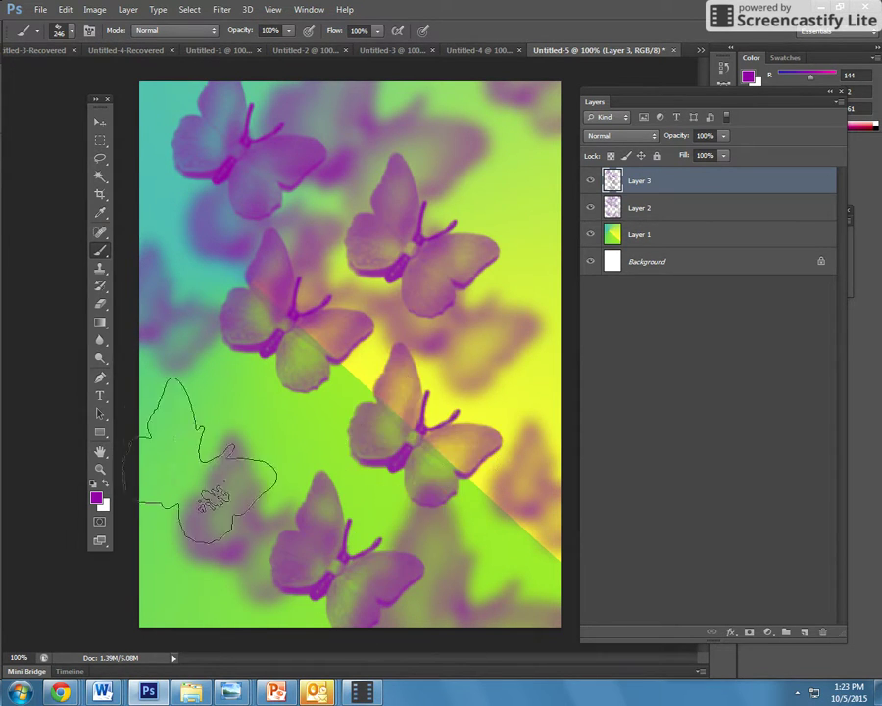
left_click(187, 416)
Step: Toggle the visibility of the gradient Layer 1 and leave it hidden
left_click(591, 235)
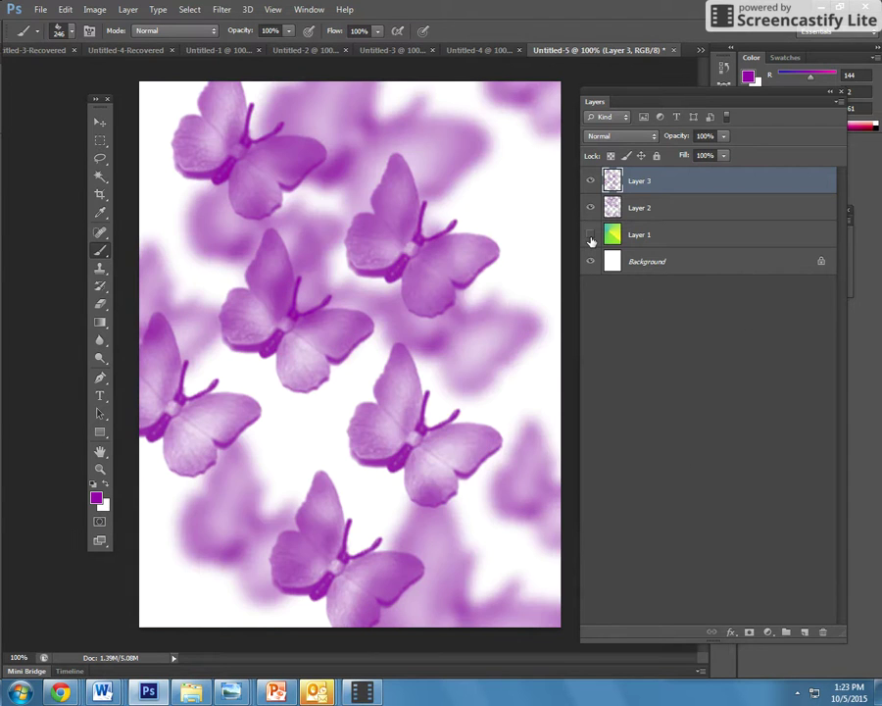
left_click(590, 235)
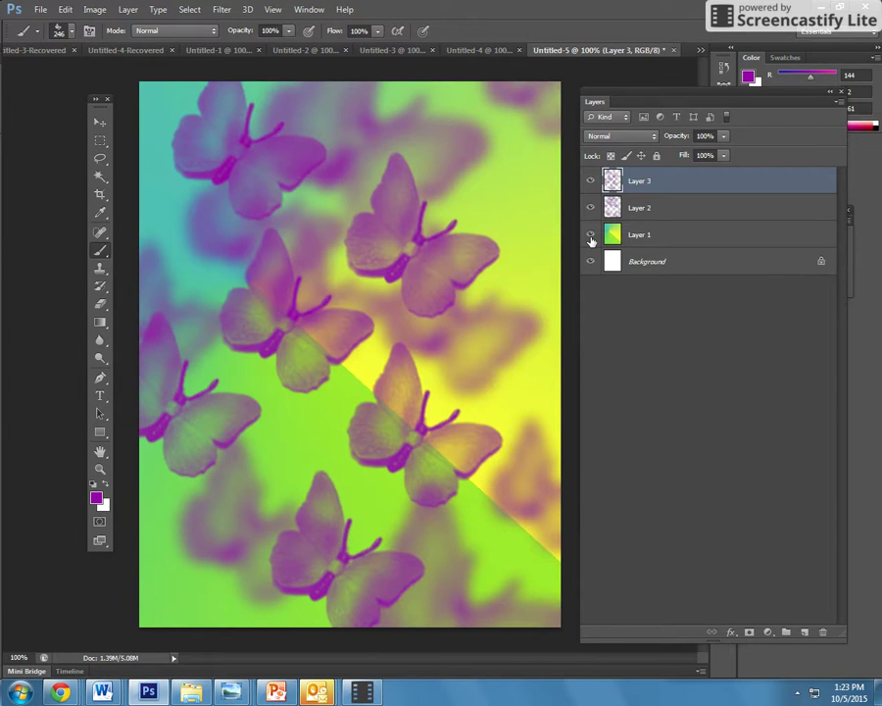
left_click(590, 236)
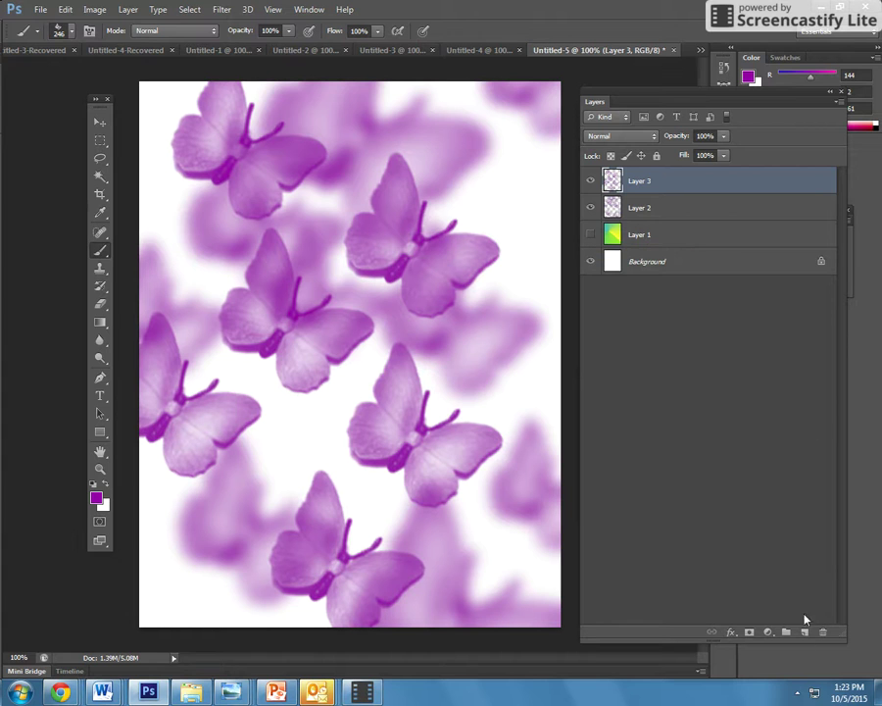
left_click(590, 236)
left_click(590, 235)
Step: Add a layer directly above Layer 1 and fill it with the green-teal-yellow radial gradient, drawn from upper centre to the lower right
left_click(804, 632)
left_click_drag(632, 234, 635, 247)
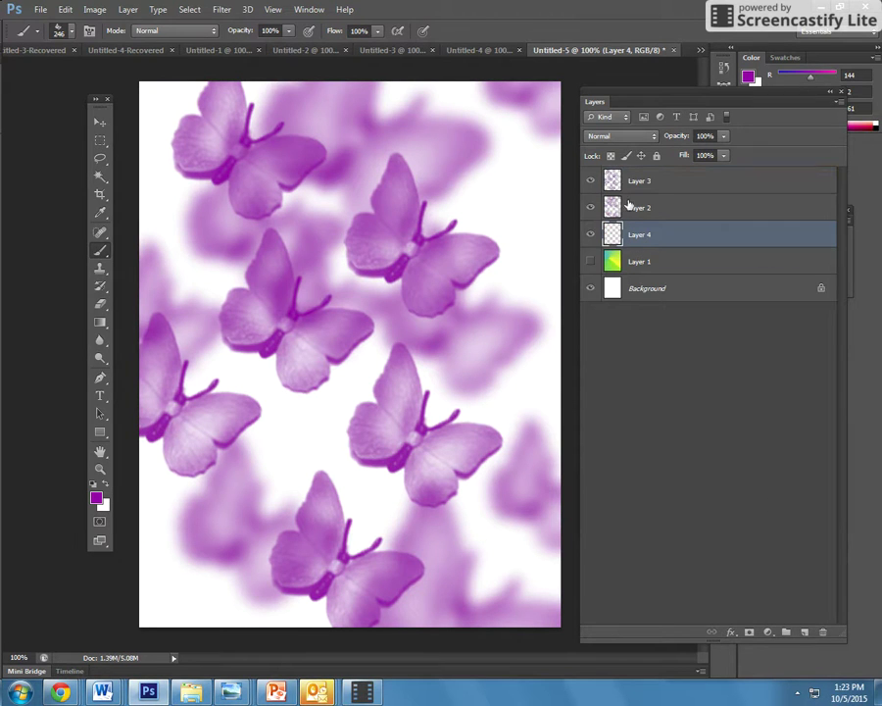
left_click(99, 323)
left_click(75, 32)
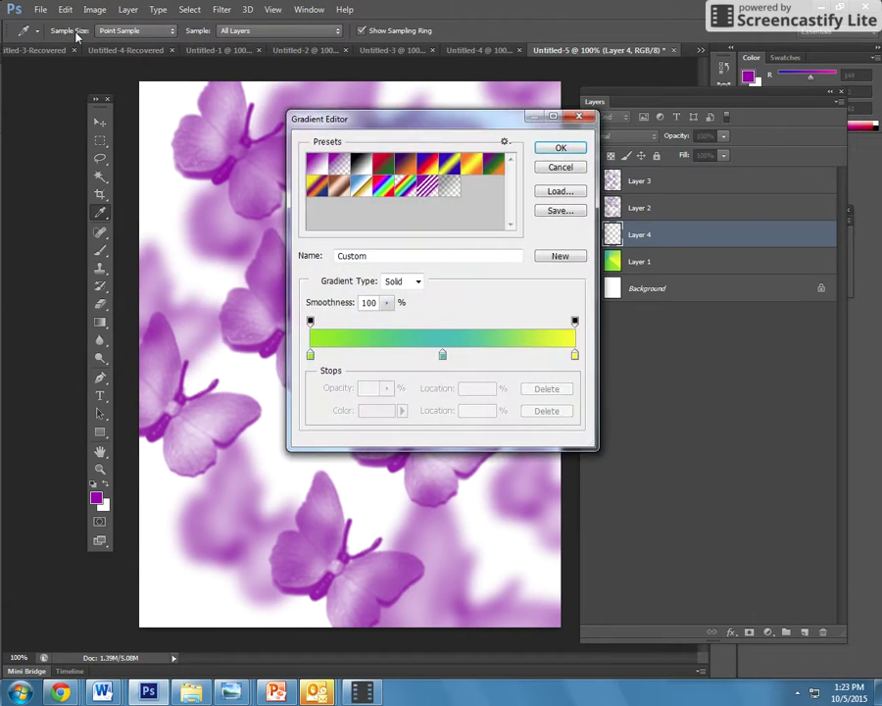
left_click(560, 147)
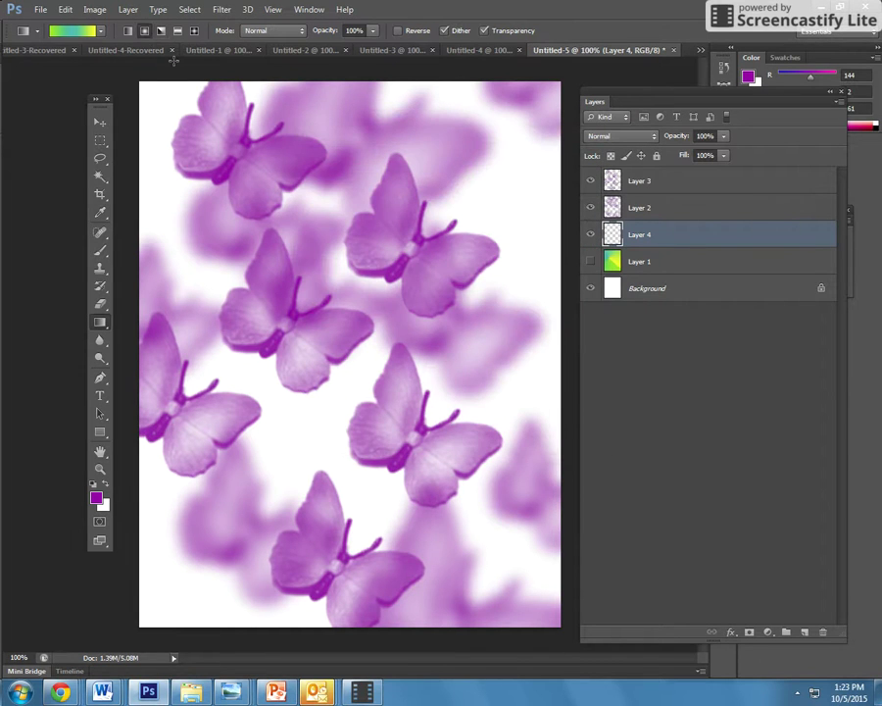
left_click_drag(299, 228, 438, 589)
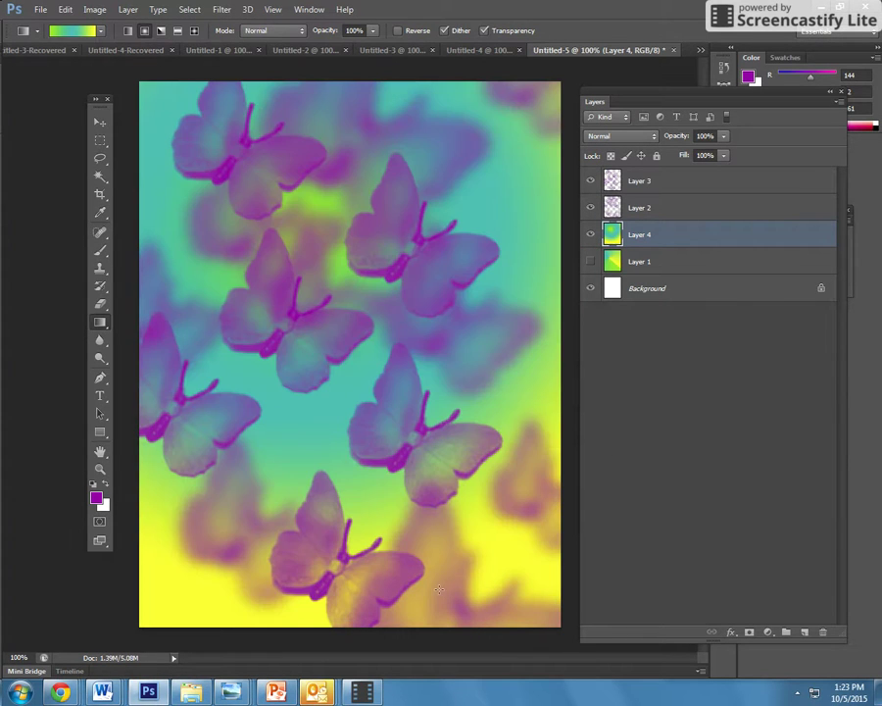
Step: Delete the hidden gradient Layer 1
key("v")
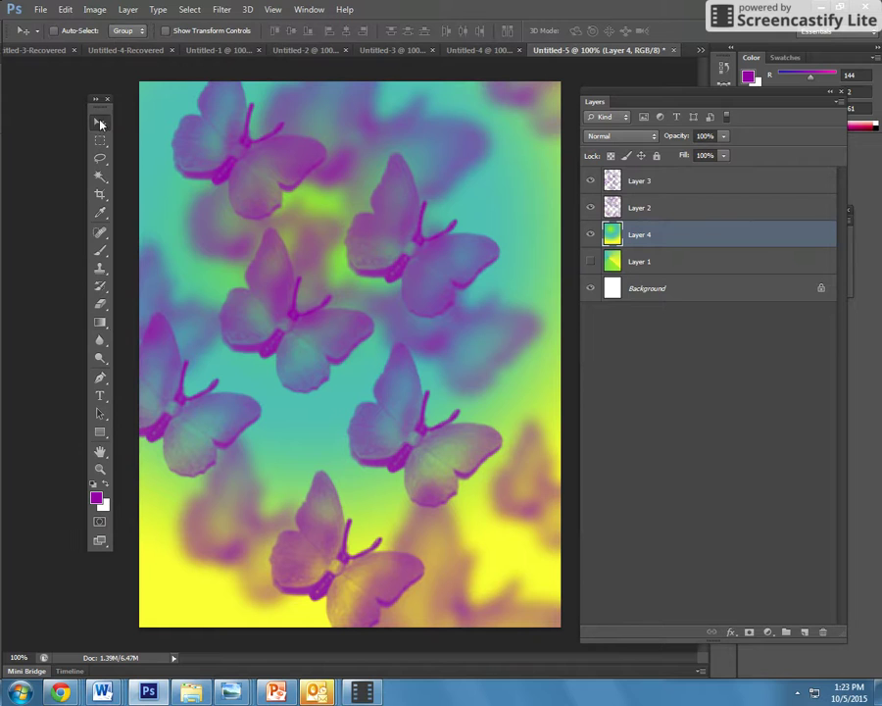
left_click(639, 264)
left_click_drag(610, 265, 823, 631)
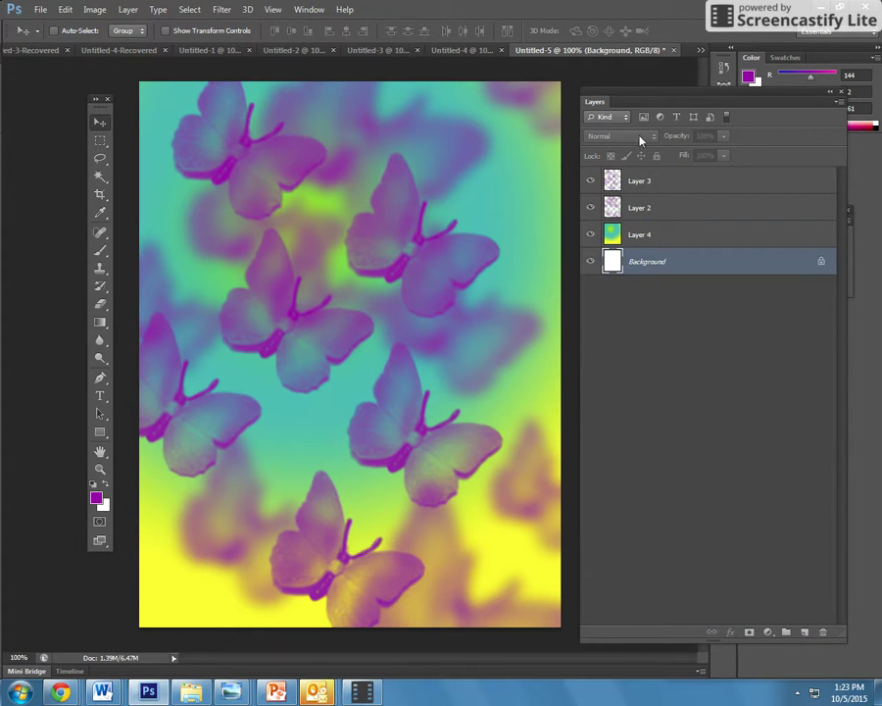
Step: On Layer 3, enlarge the butterfly brush to 329 px and stamp three butterflies: upper left, lower-right corner and lower-left corner
left_click(617, 187)
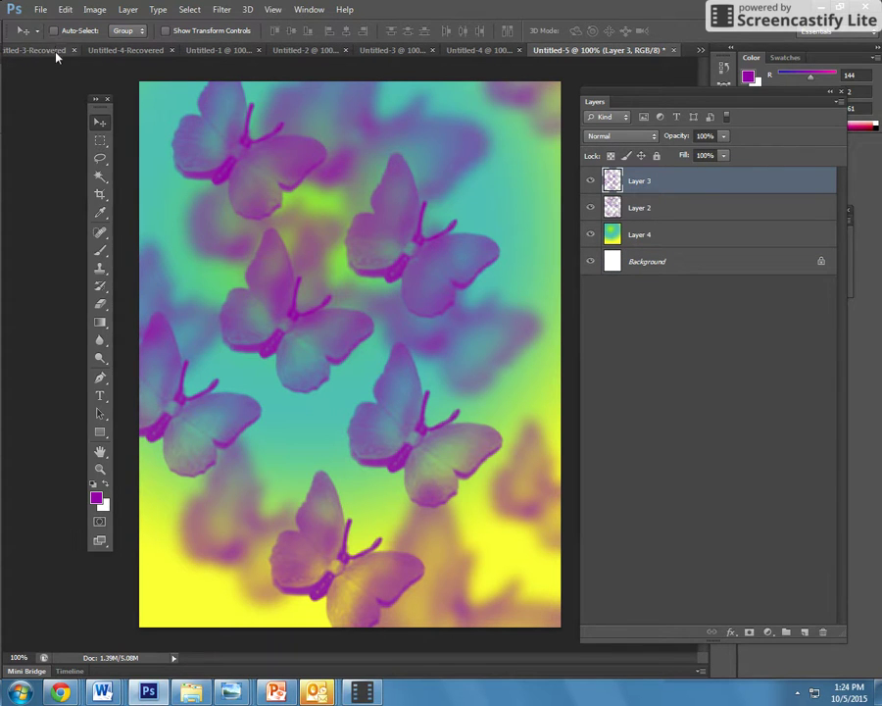
left_click(102, 253)
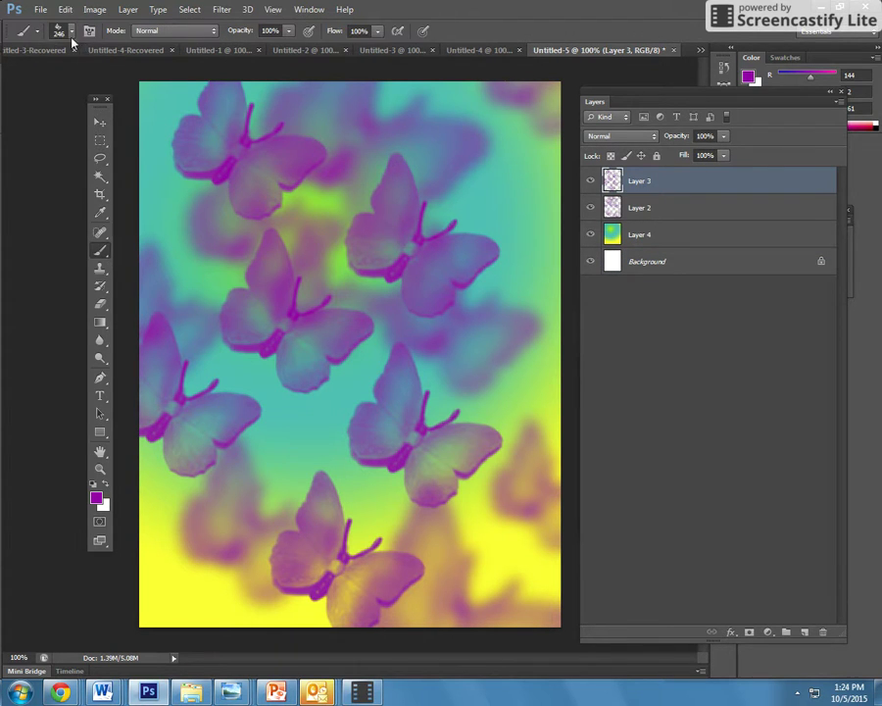
left_click(59, 32)
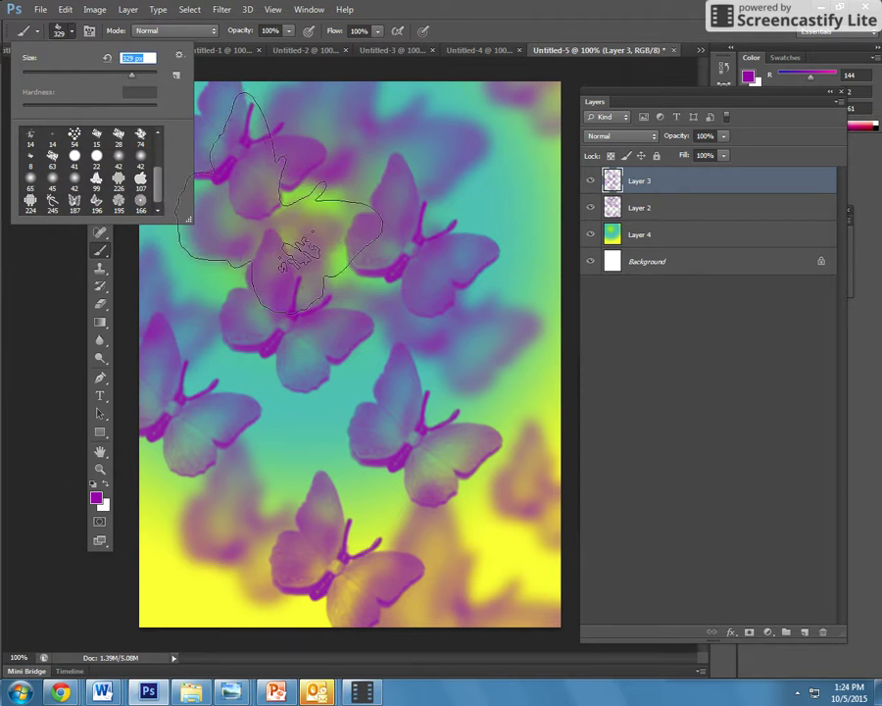
left_click(250, 191)
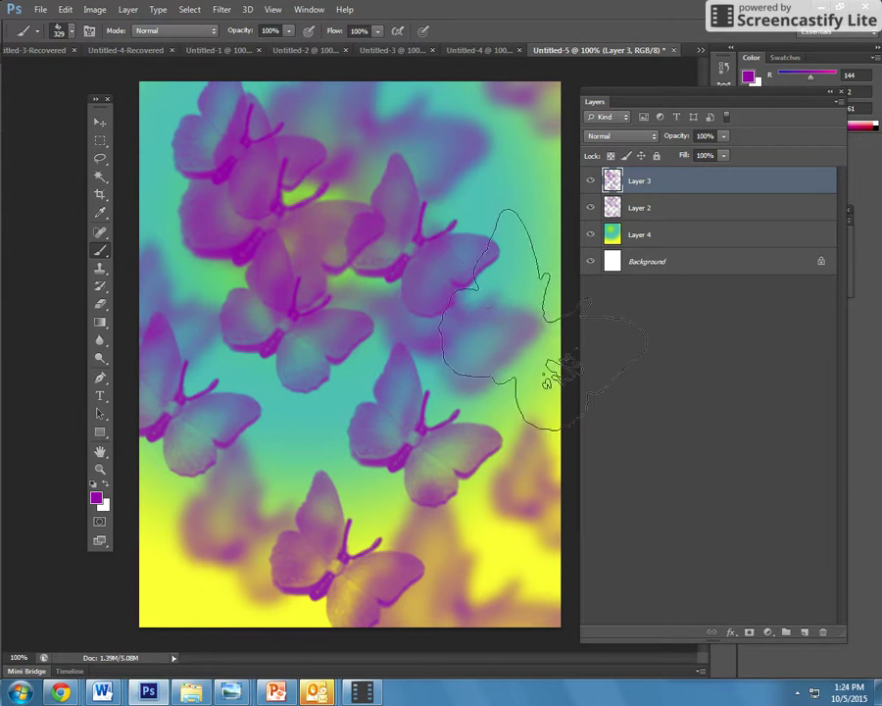
left_click(559, 589)
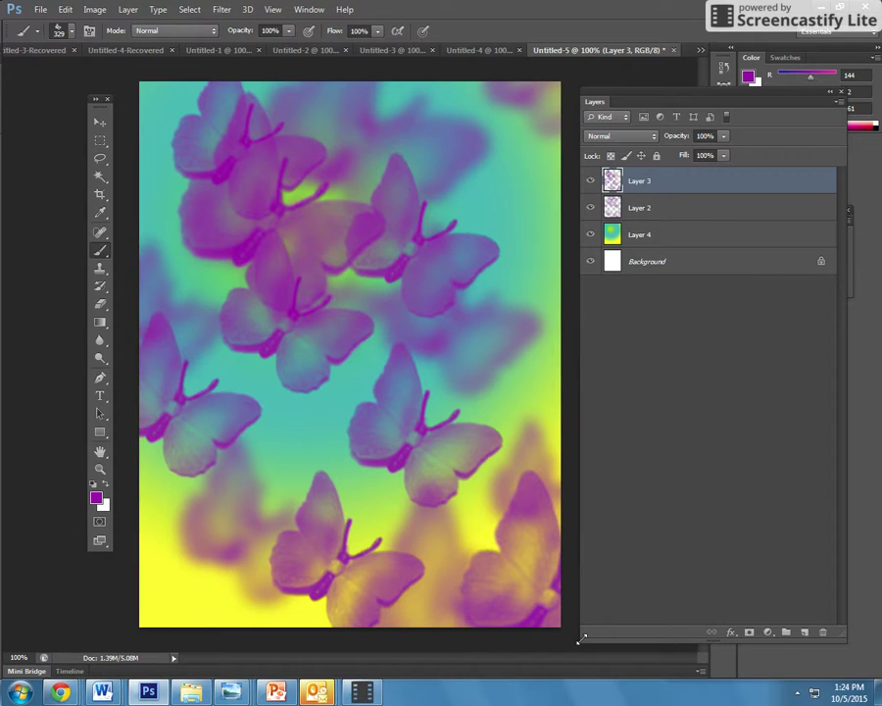
left_click(197, 598)
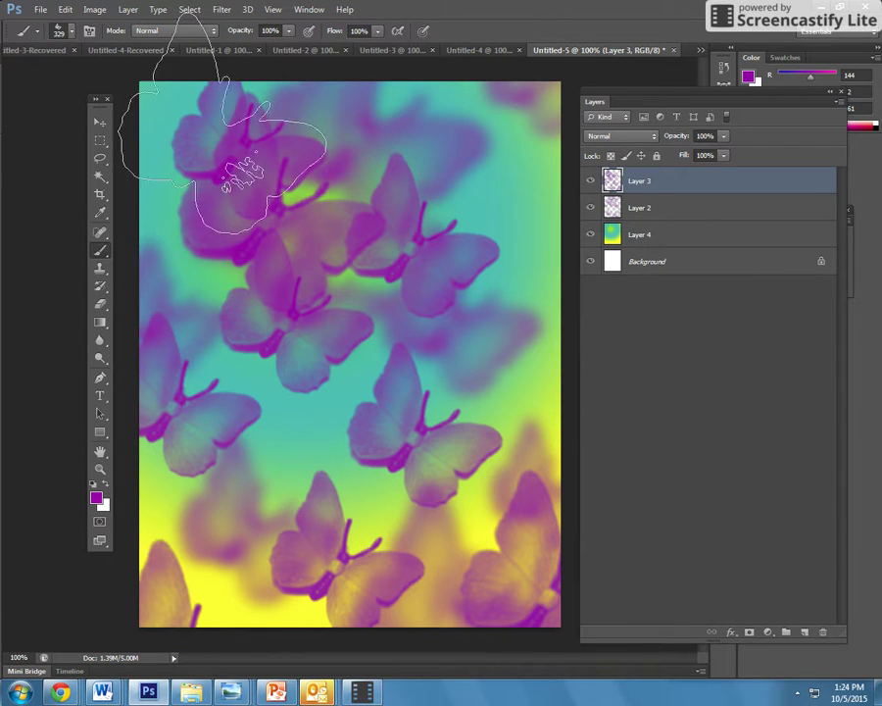
Step: Apply a light Gaussian Blur to Layer 3, with a smaller radius than the one used on Layer 2
left_click(106, 124)
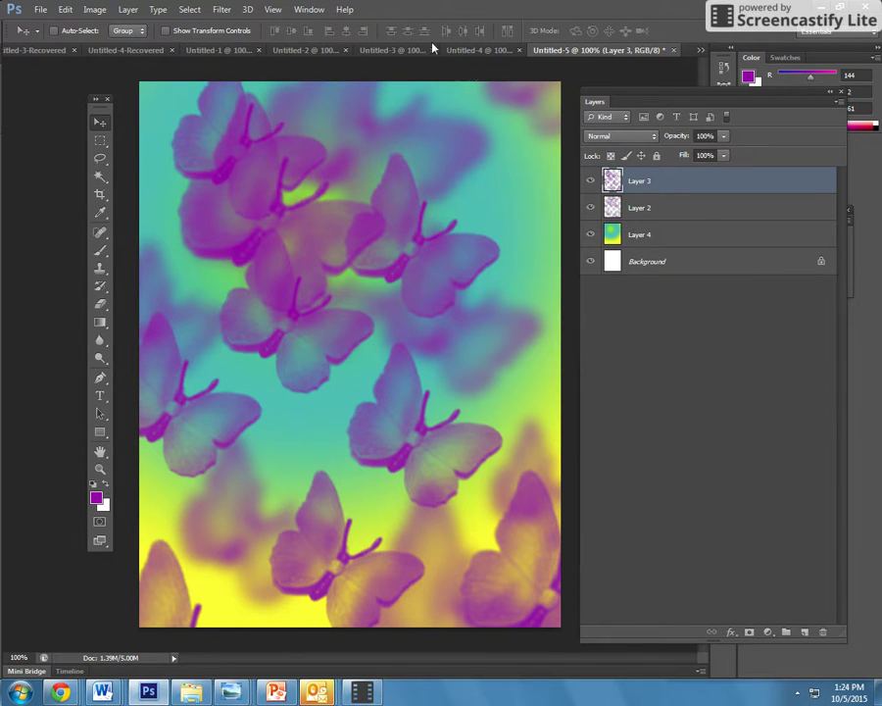
left_click(222, 10)
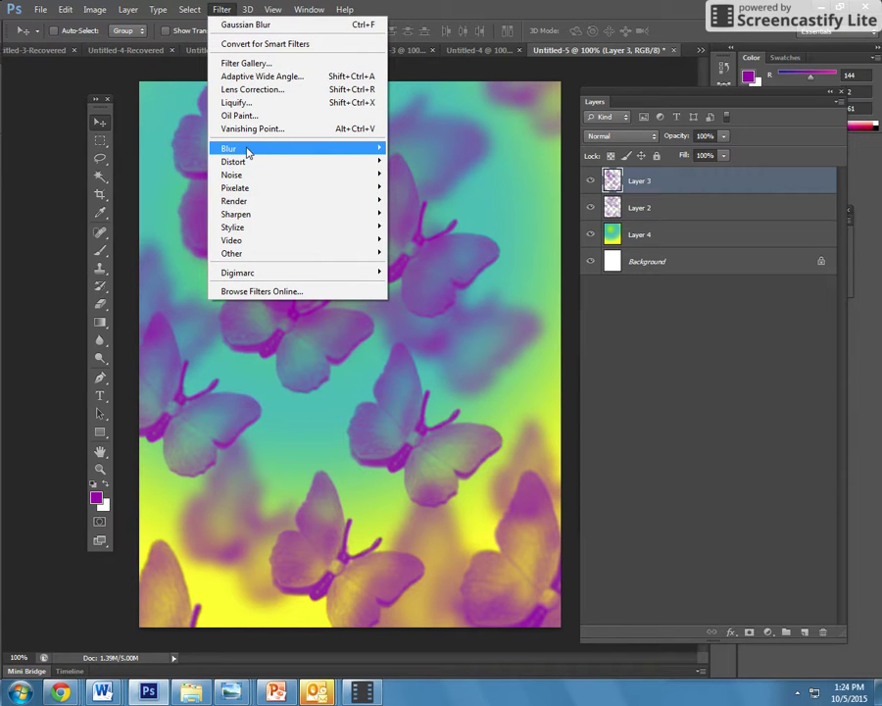
mouse_move(247, 150)
left_click(185, 250)
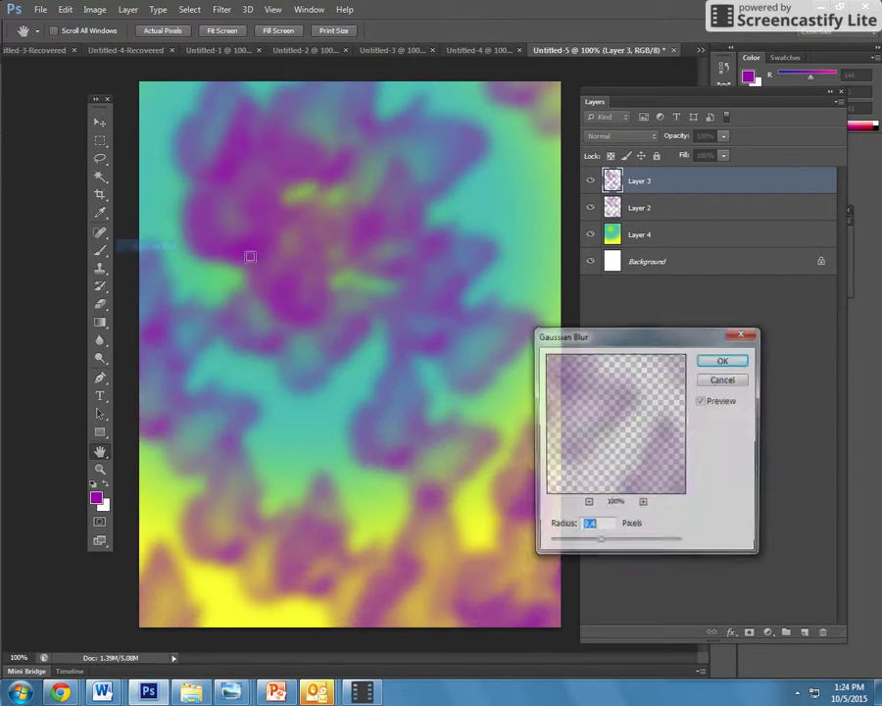
left_click_drag(600, 547, 581, 545)
left_click_drag(508, 543, 565, 546)
left_click(725, 361)
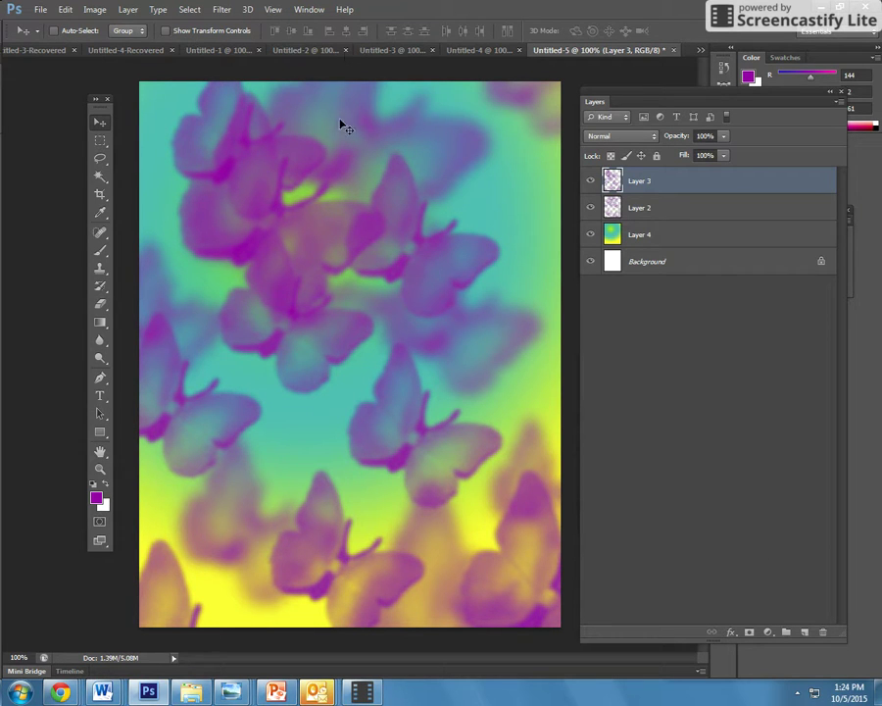
Step: Render a 50-300mm Zoom lens flare at 95% brightness on Layer 3, centred on the upper-left butterfly cluster
left_click(223, 8)
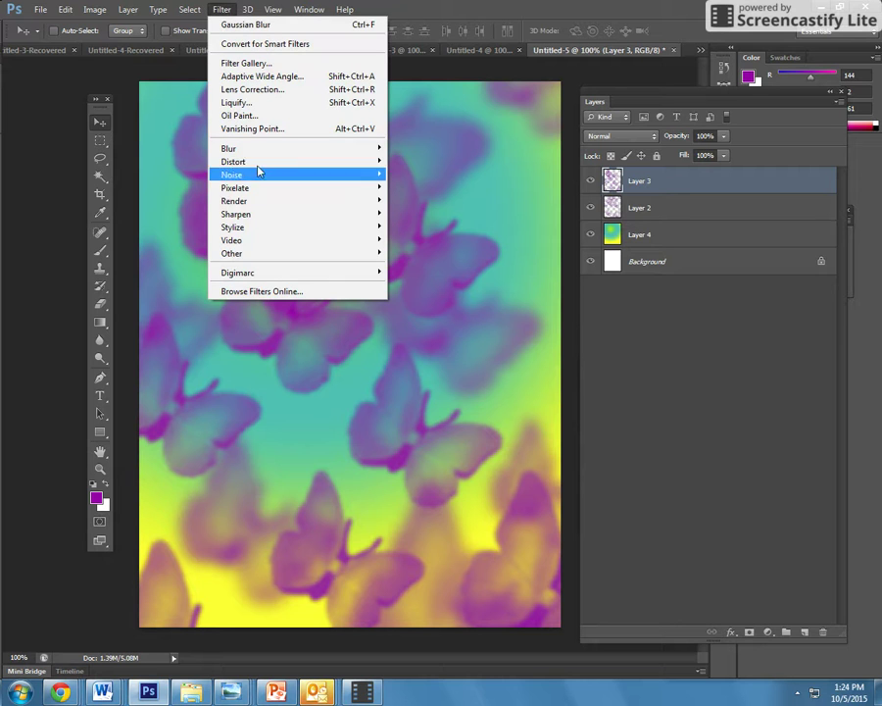
mouse_move(262, 199)
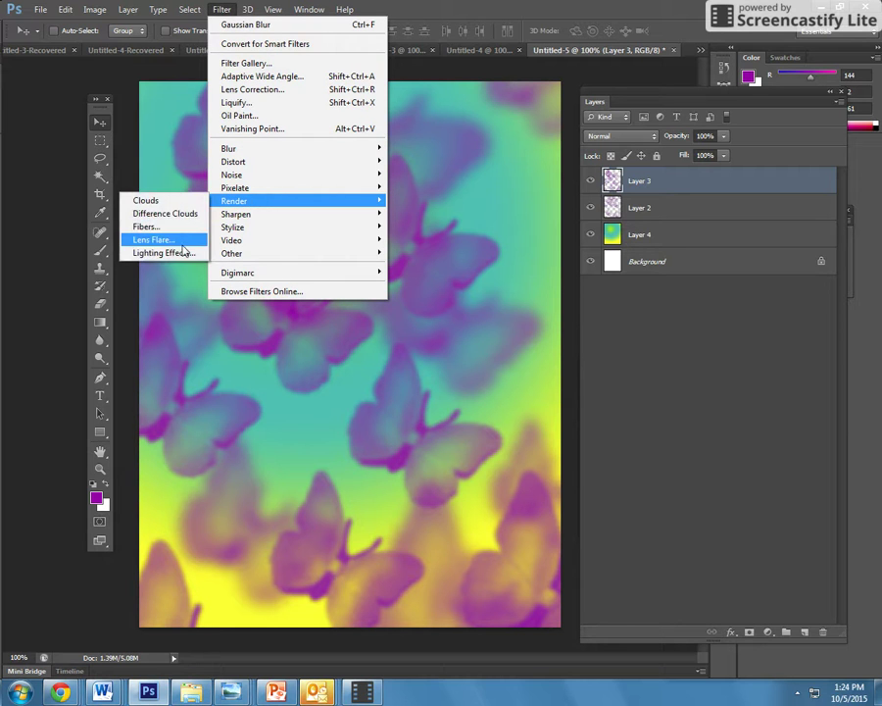
left_click(180, 242)
left_click(631, 479)
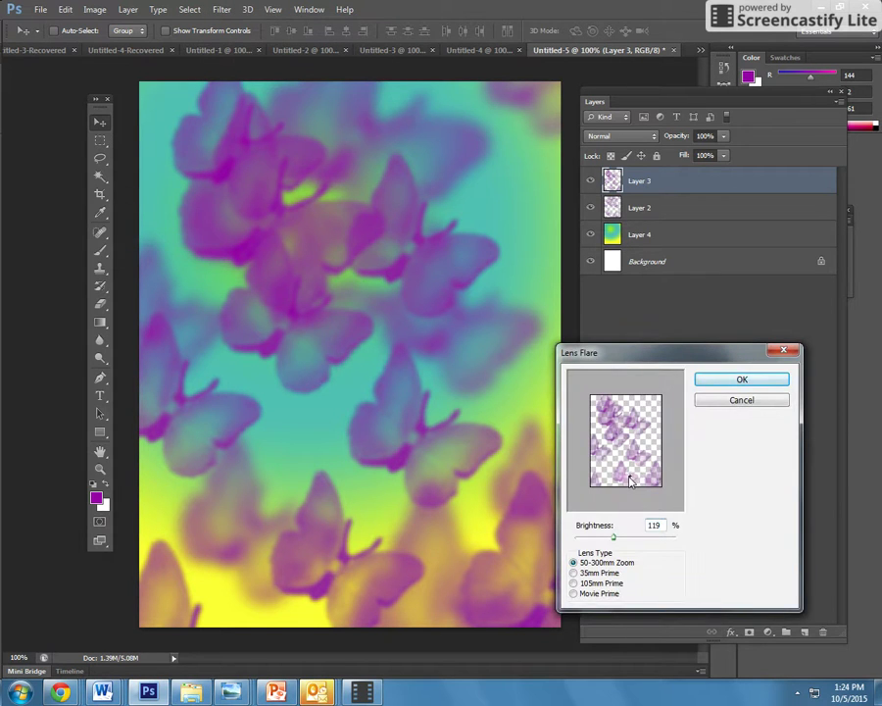
left_click(610, 421)
left_click_drag(614, 538, 605, 539)
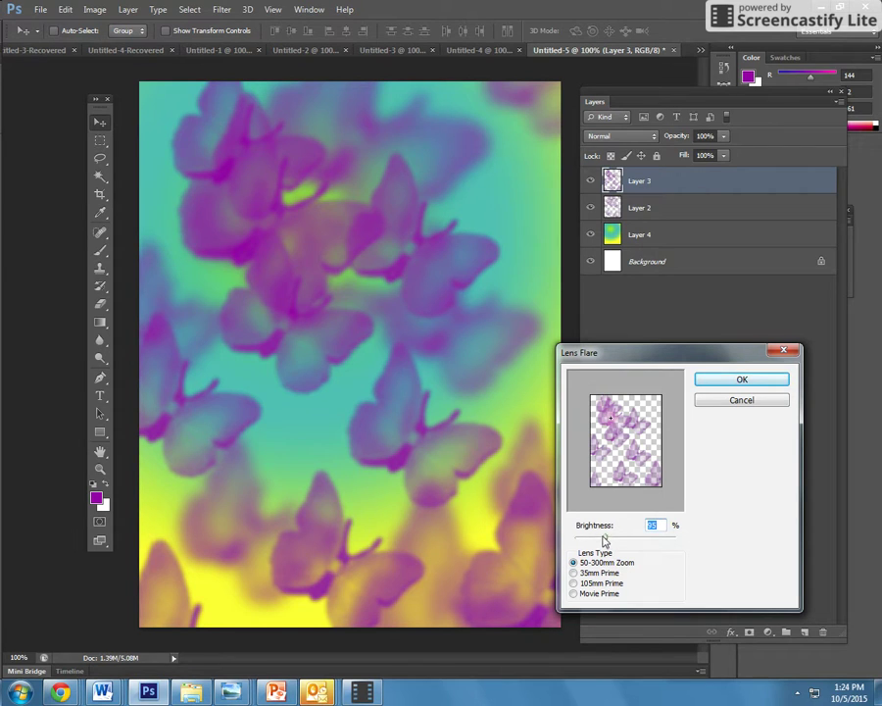
left_click(735, 381)
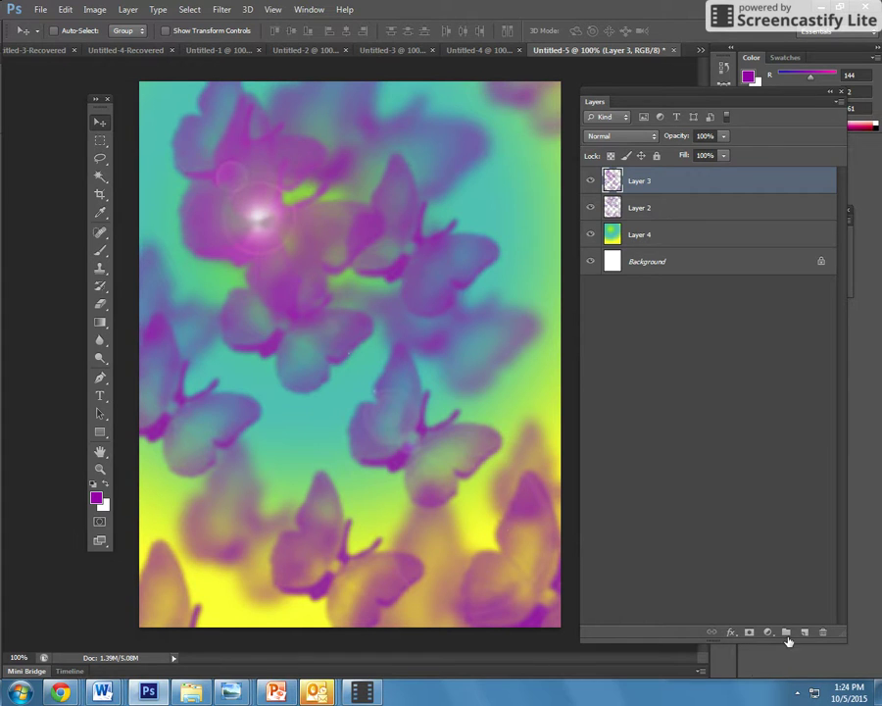
Step: Add a new layer above Layer 3 and stamp a purple 176 px butterfly just below the lens flare
left_click(804, 631)
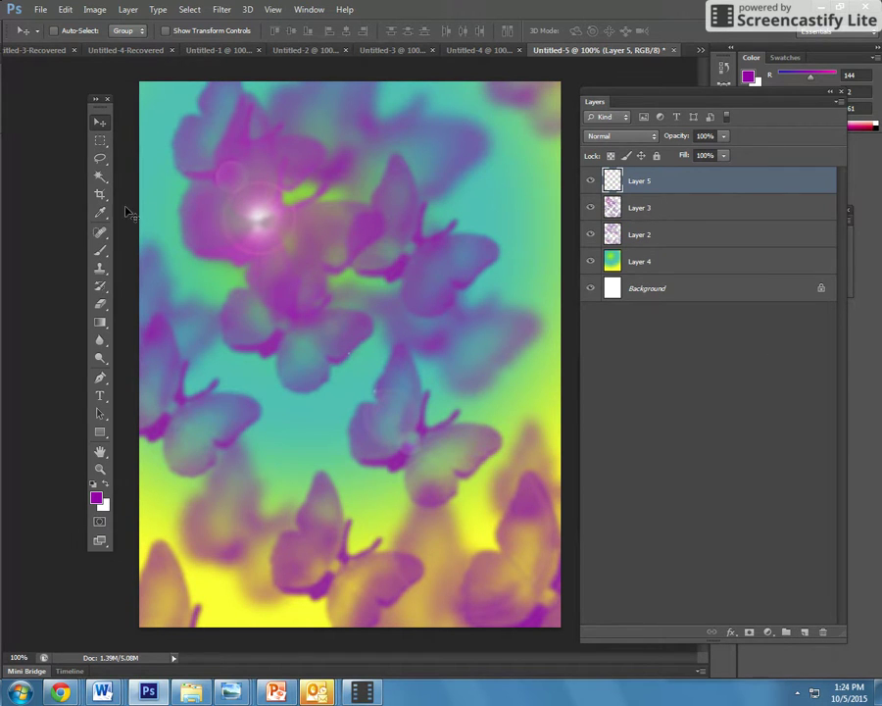
left_click(99, 251)
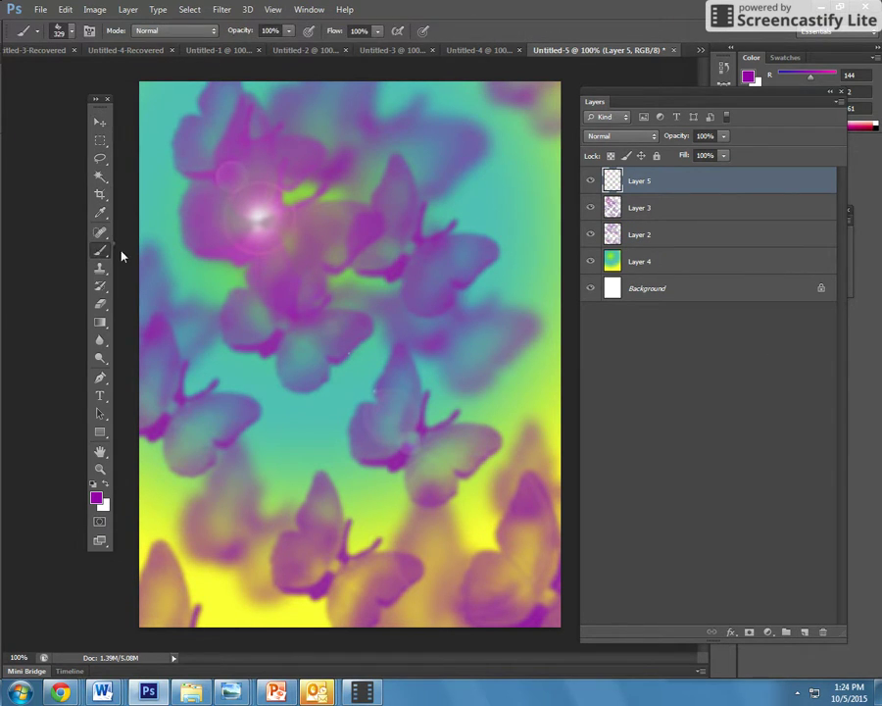
left_click(70, 32)
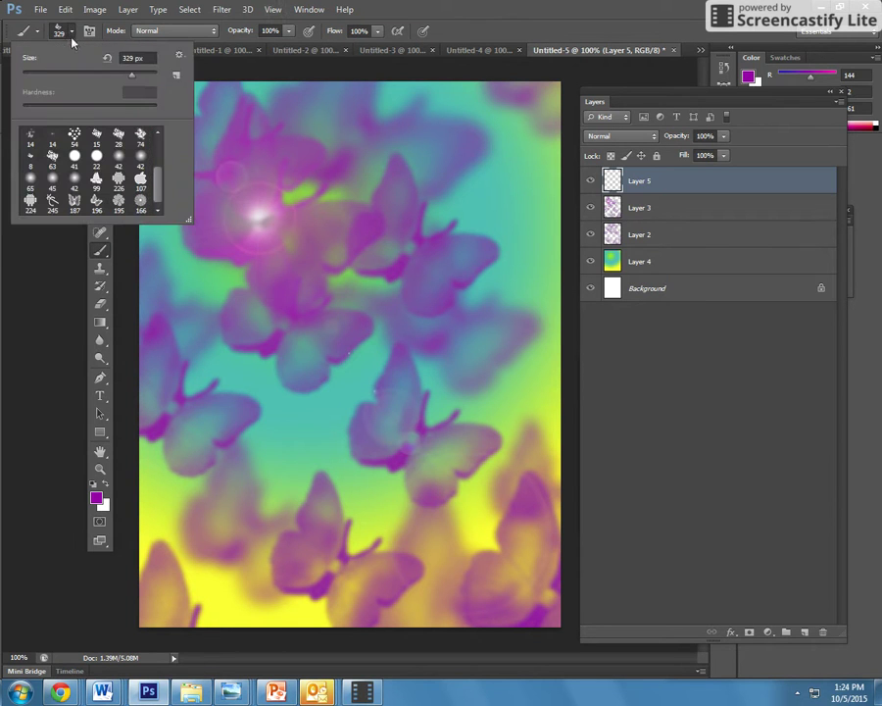
left_click(285, 299)
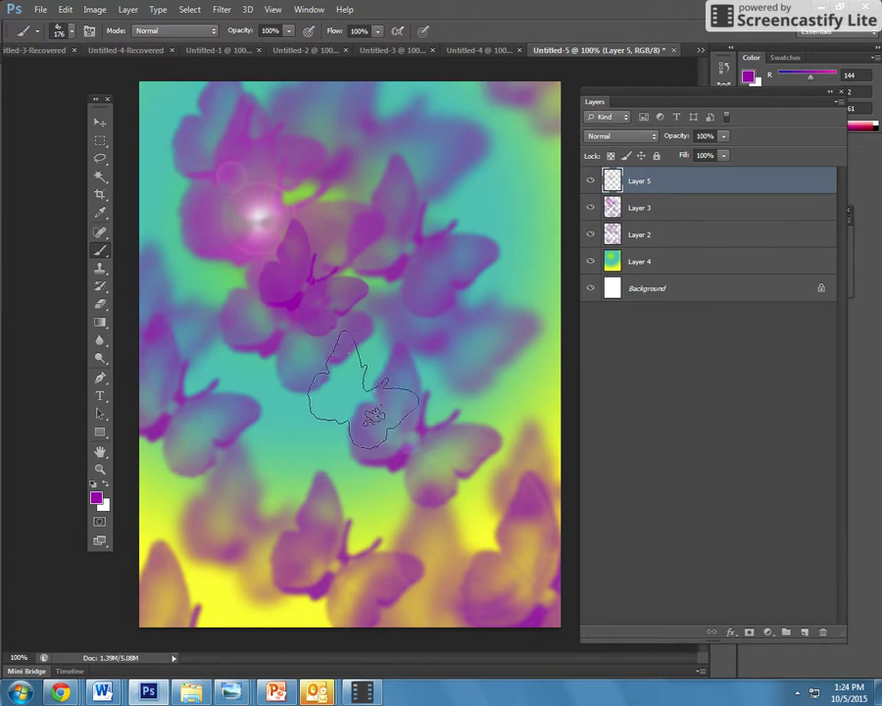
left_click(310, 277)
Step: Change the foreground colour to light purple #cb84d6, stamp over the new butterfly, and add another at the lower centre of the canvas
key("i")
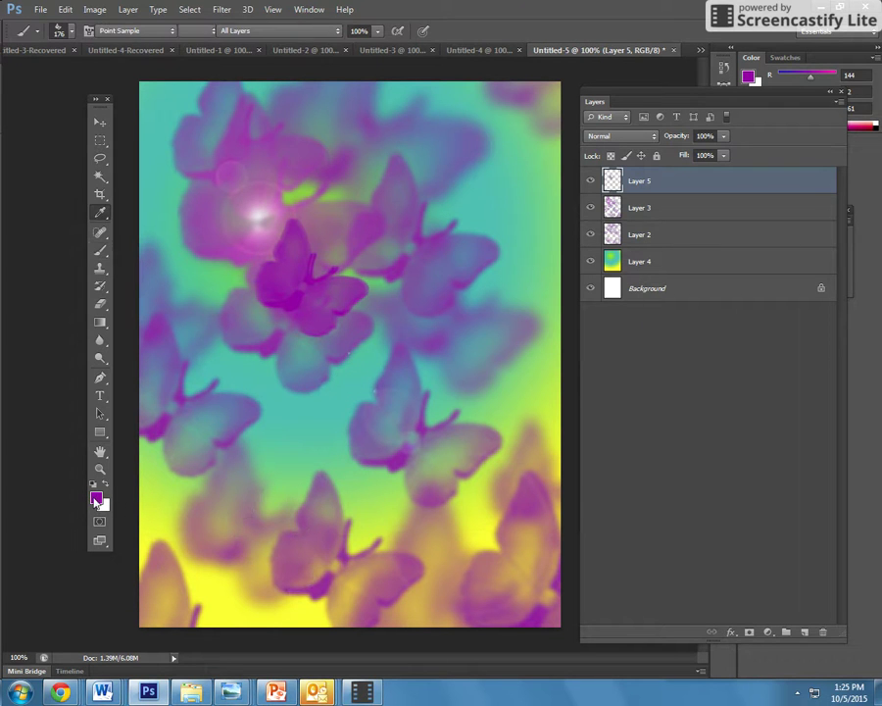
left_click(95, 498)
left_click(323, 214)
left_click(585, 174)
key("b")
left_click(310, 278)
left_click(314, 446)
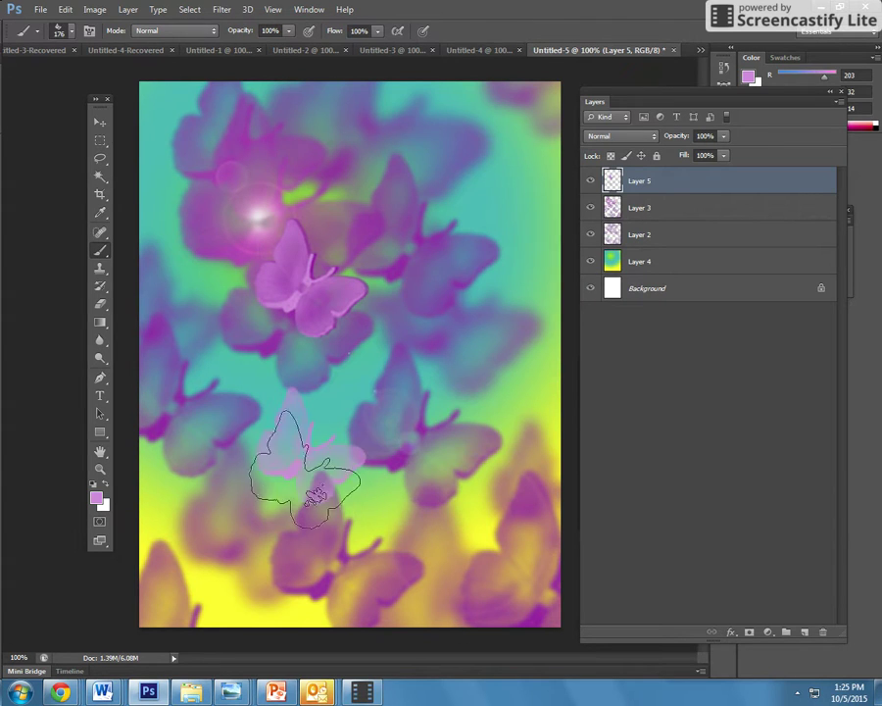
Step: Enlarge the butterfly brush to 308 px and stamp four light purple butterflies, one near each corner of the canvas
left_click(70, 36)
left_click_drag(112, 75, 131, 79)
left_click(471, 524)
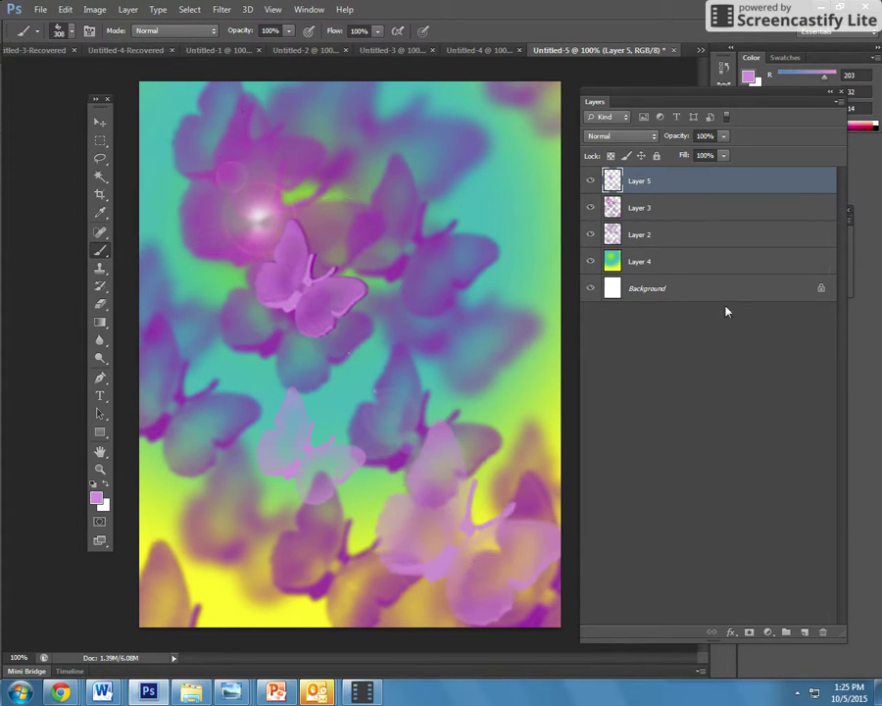
left_click(475, 207)
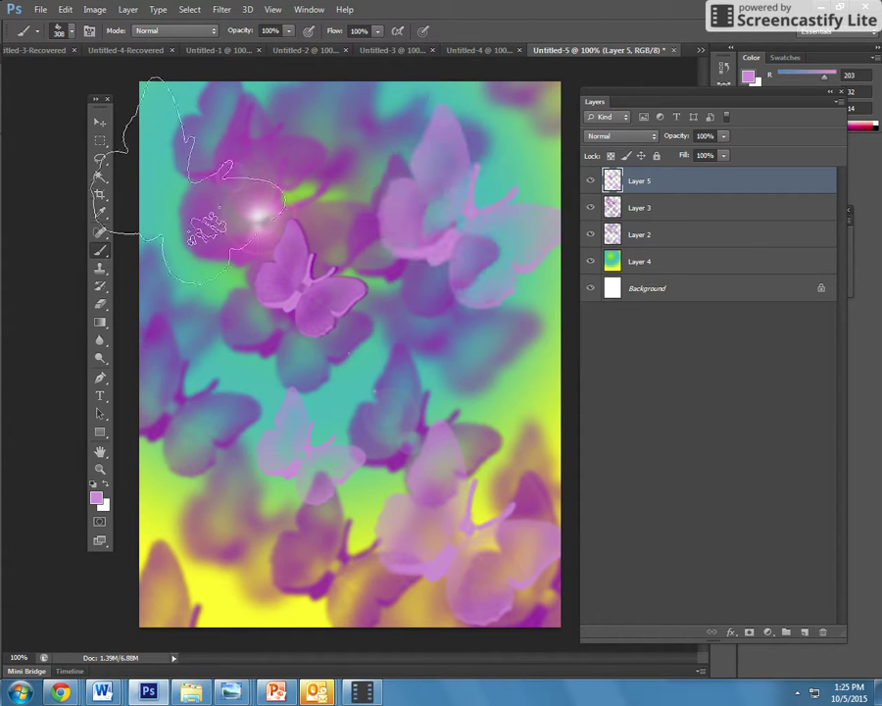
left_click(198, 110)
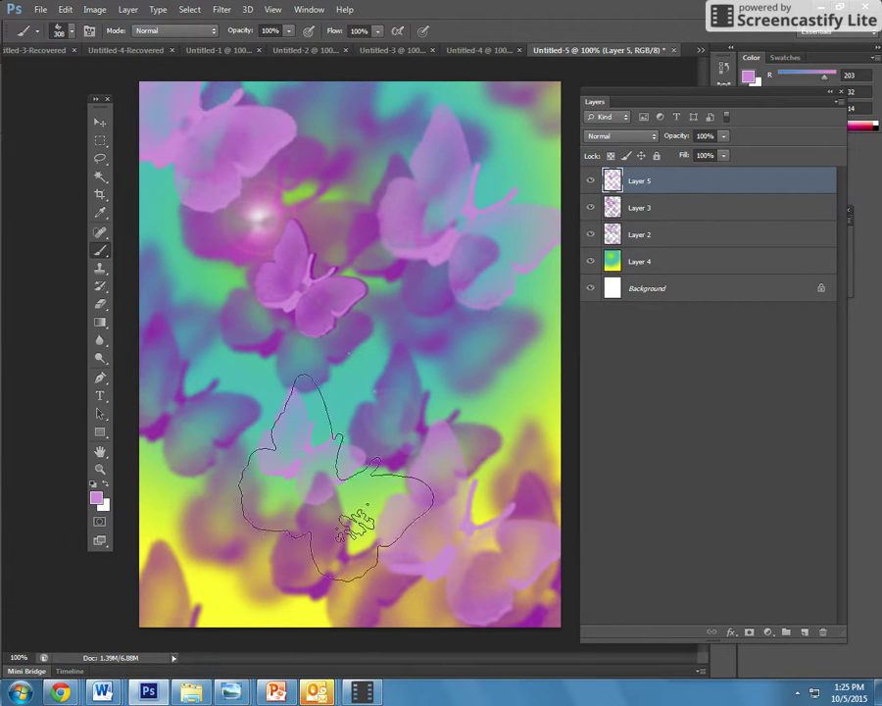
left_click(211, 564)
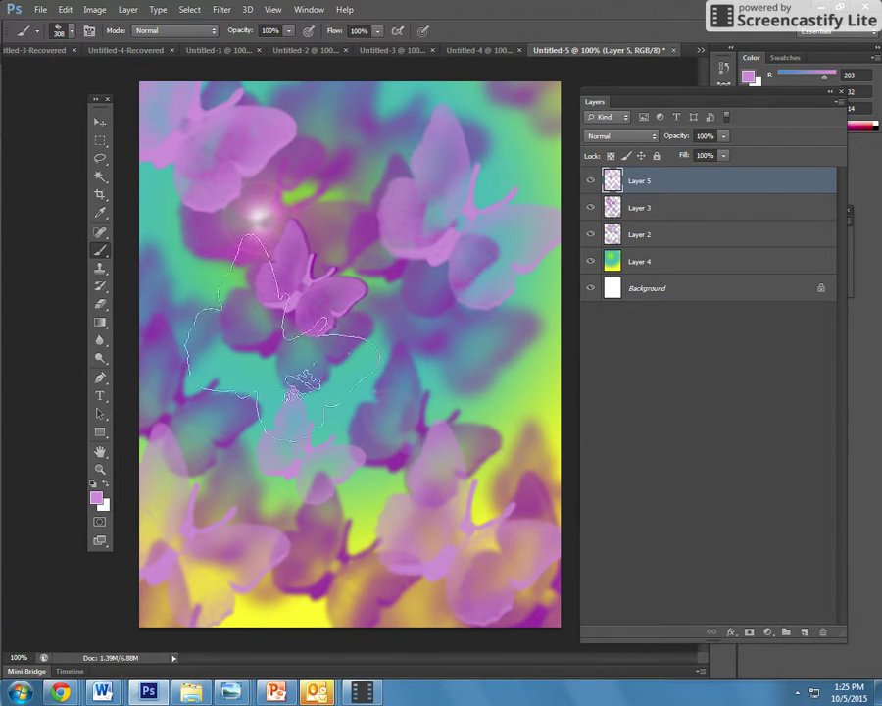
Step: Pick a darker purple, reduce the brush to 137 px, and stamp butterflies over the lower-right one and beside the lens flare
left_click(98, 500)
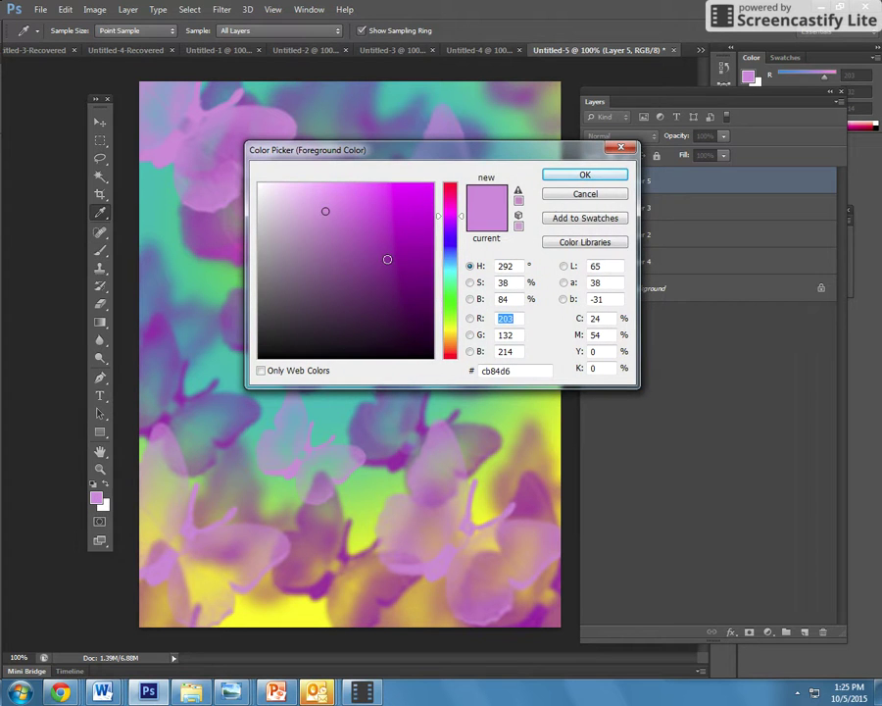
left_click(381, 240)
key("Return")
left_click(61, 30)
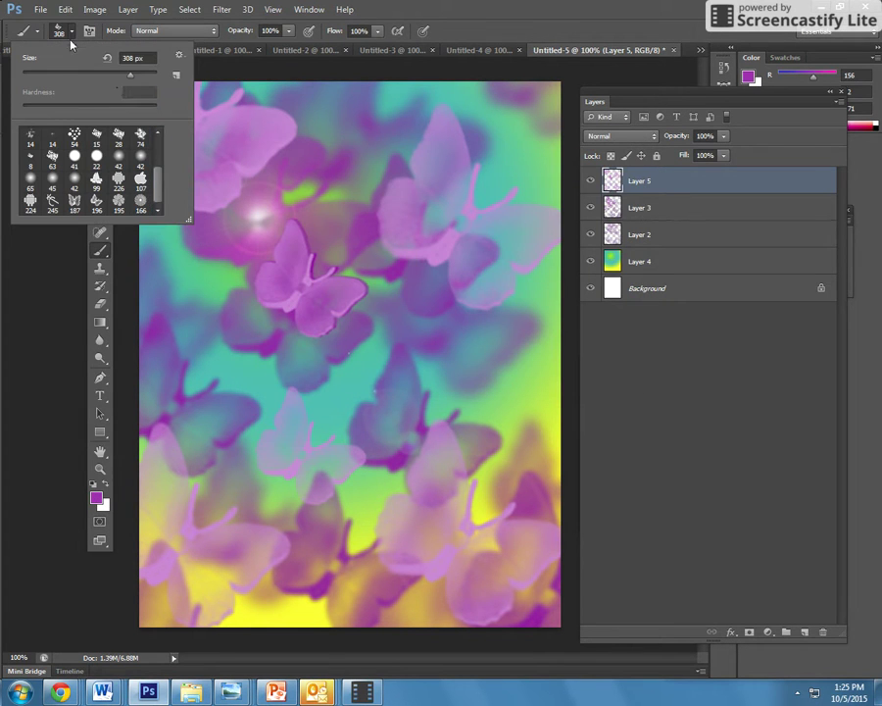
left_click_drag(115, 78, 110, 79)
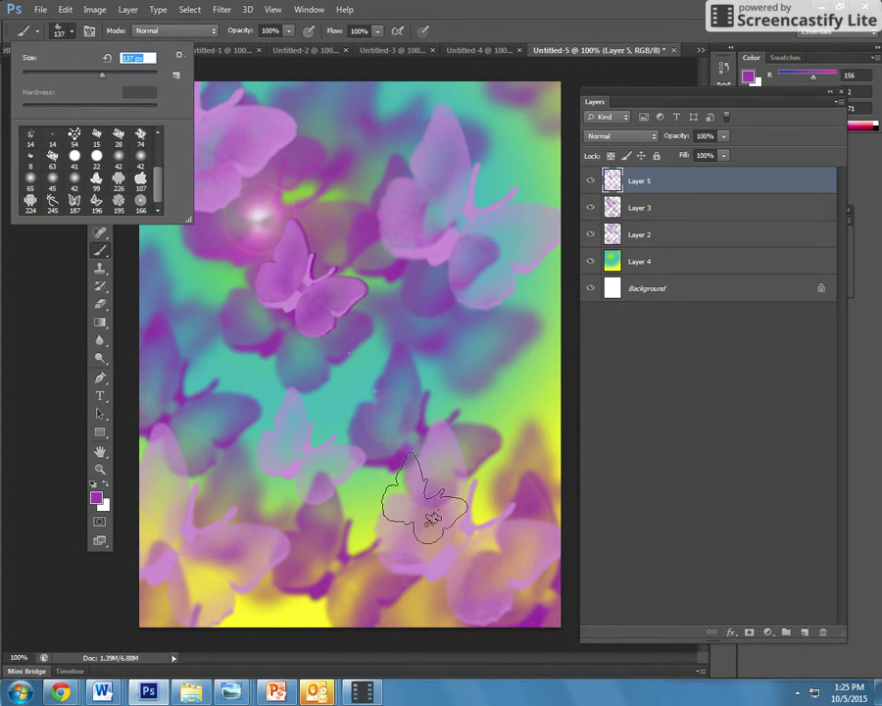
left_click(431, 509)
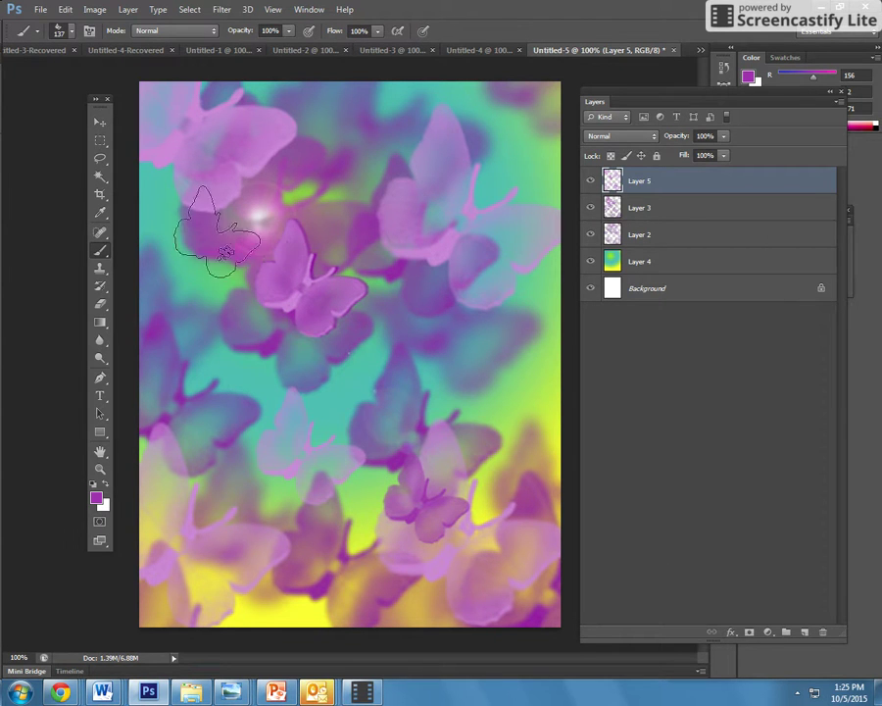
left_click(220, 272)
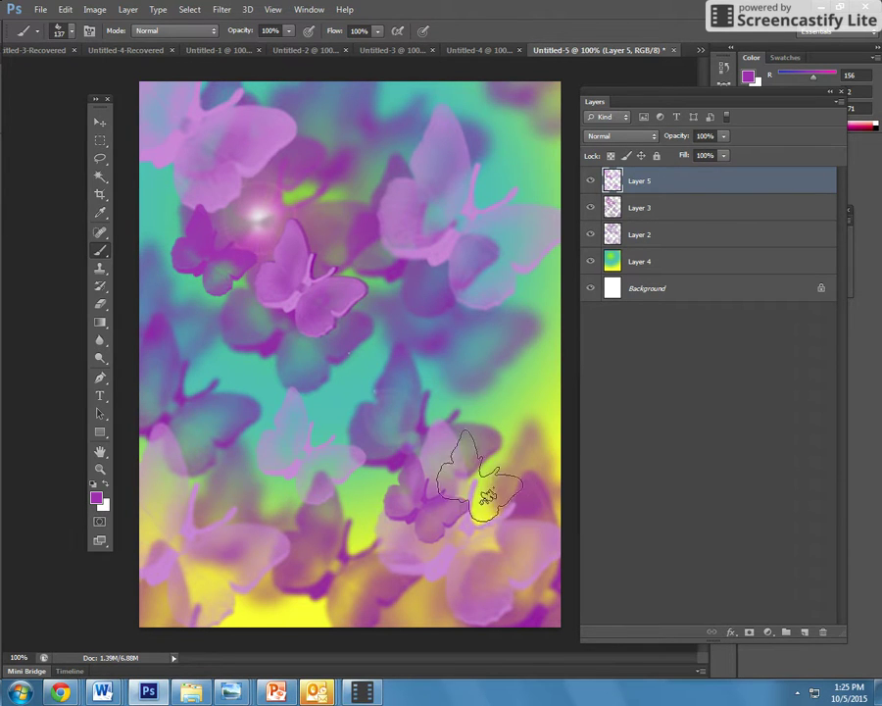
Step: Render a Movie Prime lens flare on Layer 5 over the lower-right butterfly, with brightness below 95%
left_click(97, 123)
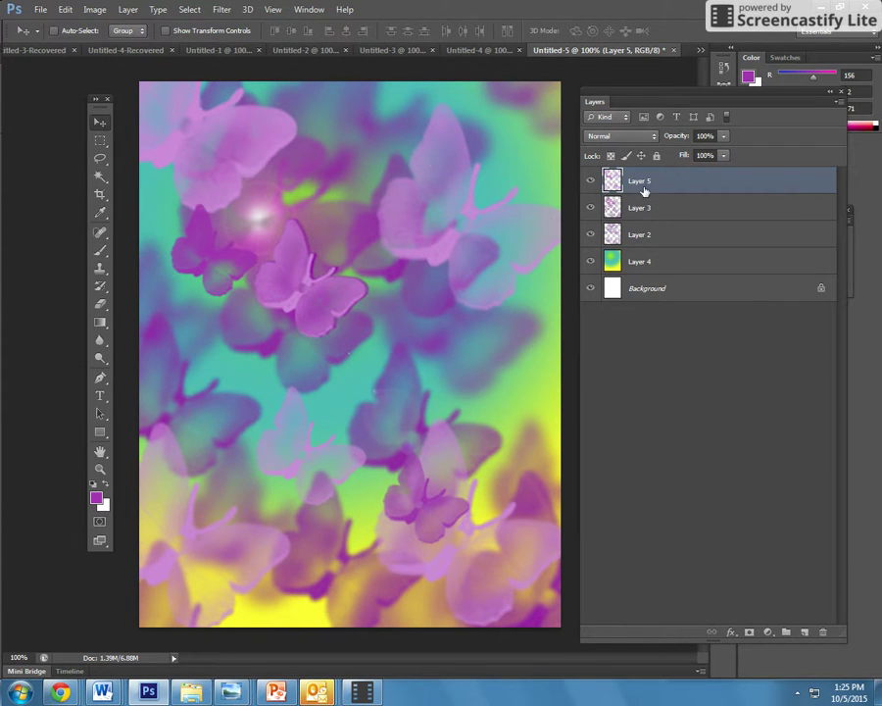
left_click(222, 9)
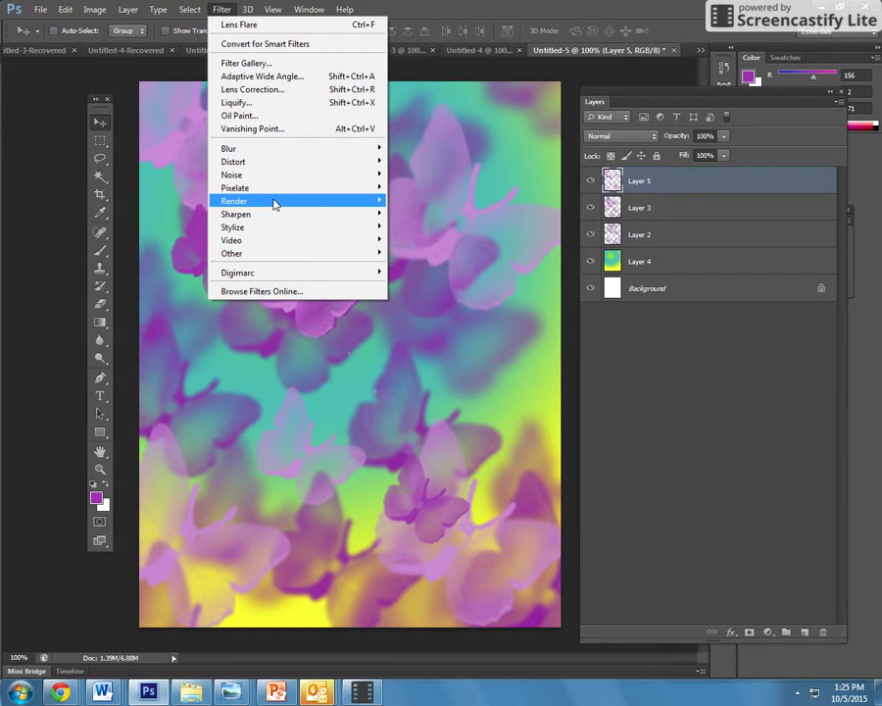
mouse_move(272, 202)
left_click(152, 241)
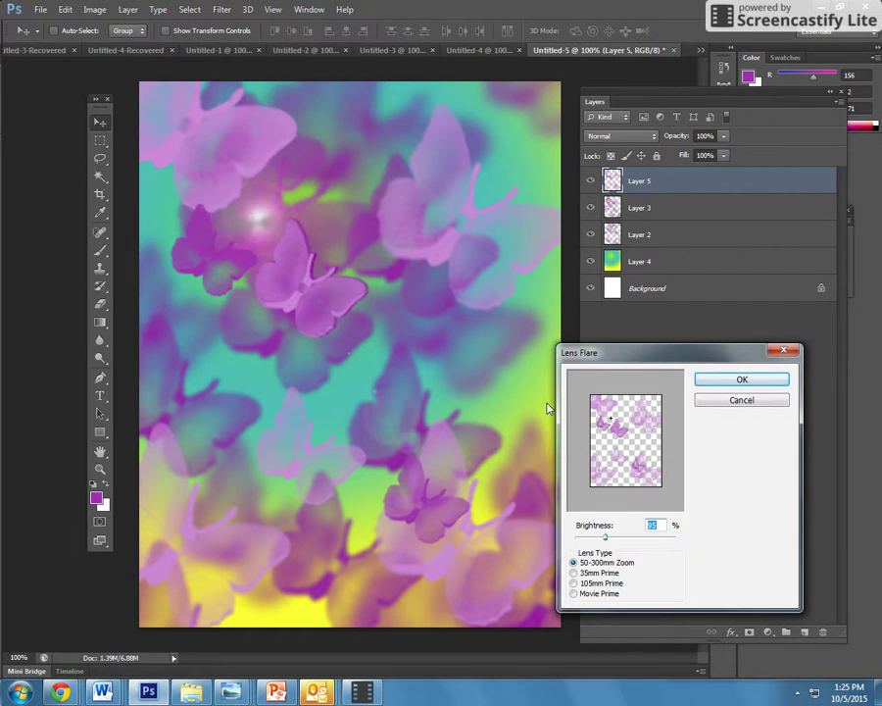
left_click(612, 419)
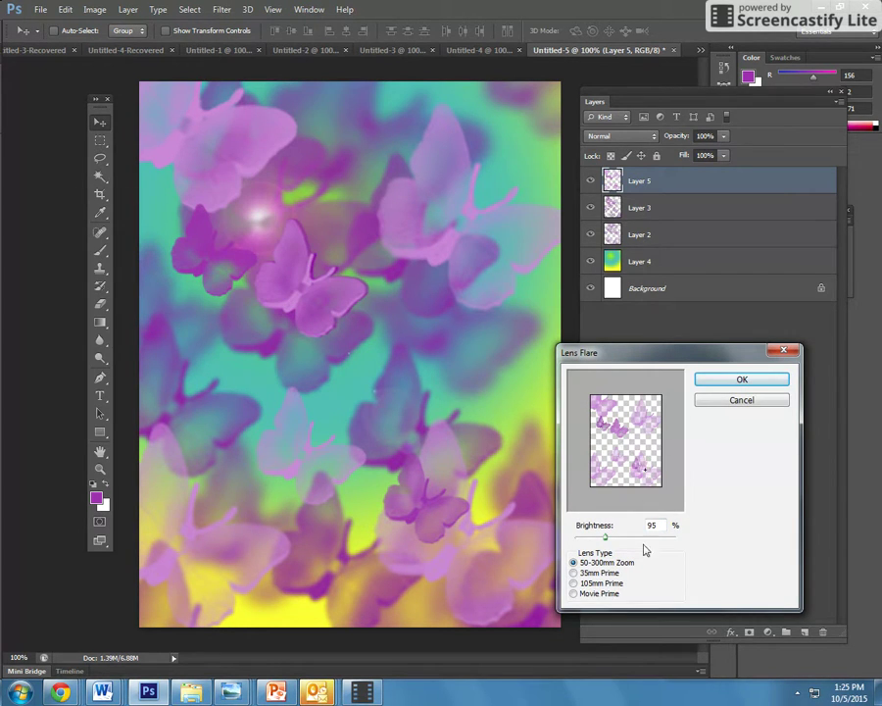
left_click_drag(606, 541, 591, 540)
left_click(570, 594)
left_click(733, 382)
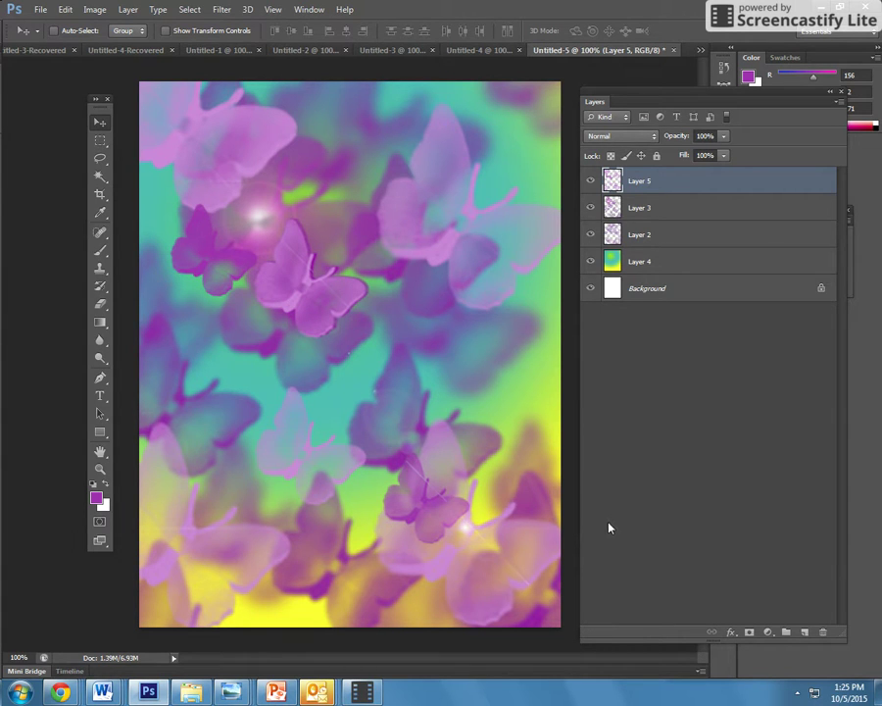
left_click(98, 323)
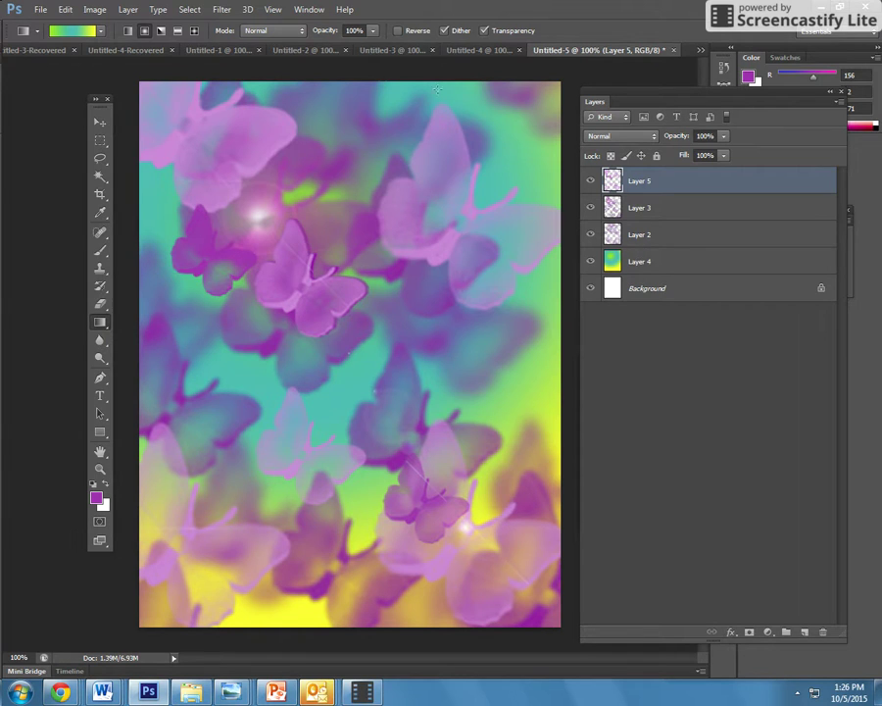
left_click(222, 10)
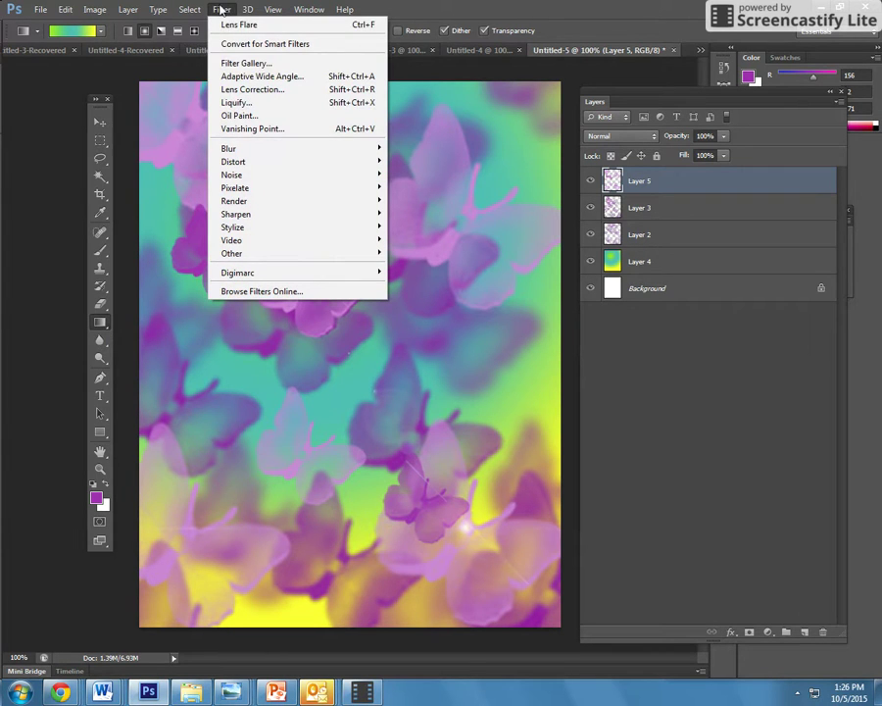
mouse_move(248, 147)
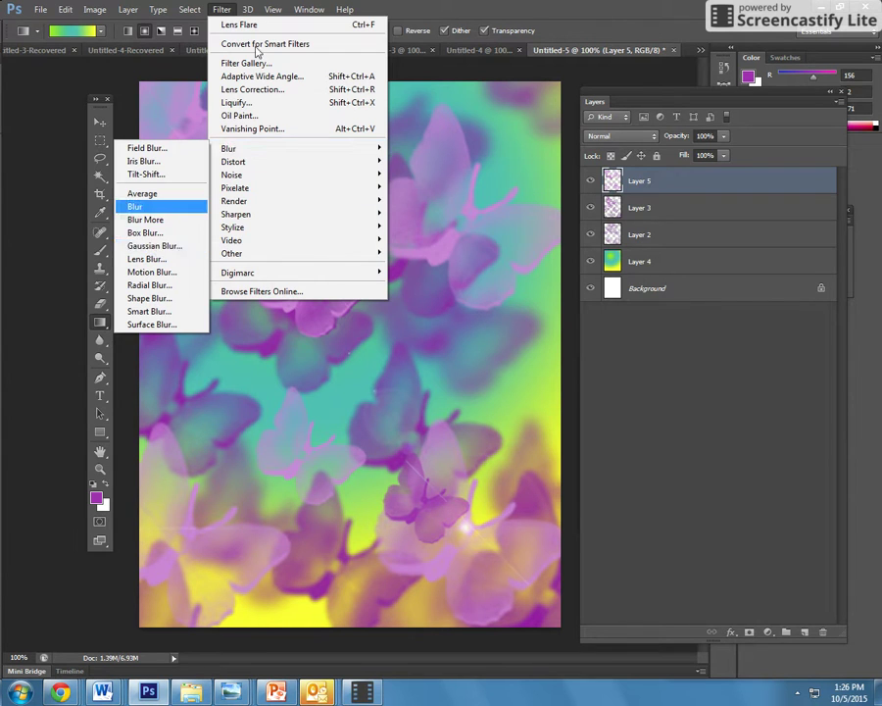
mouse_move(237, 205)
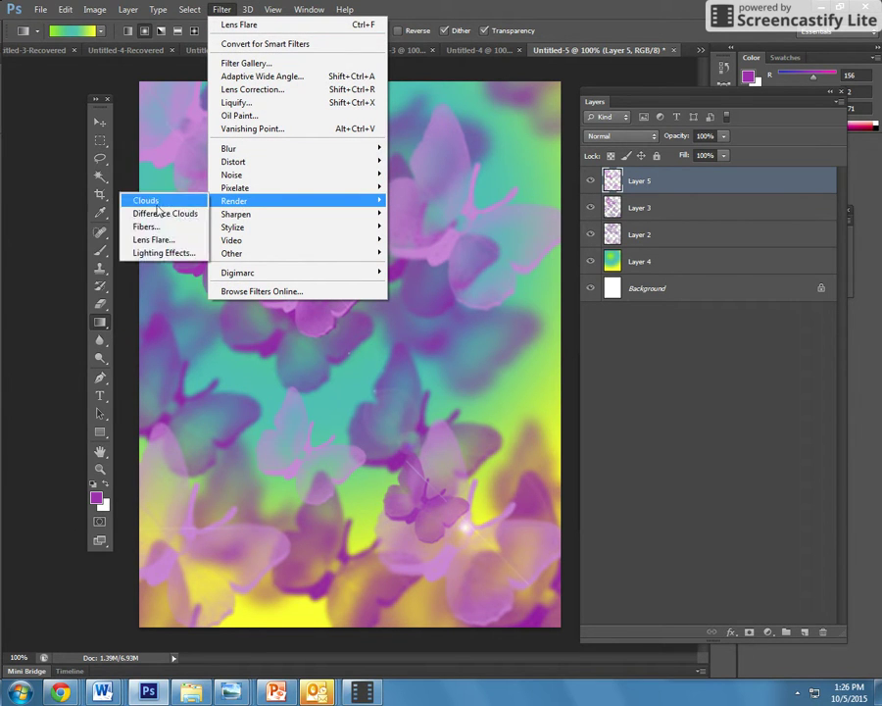
left_click(101, 118)
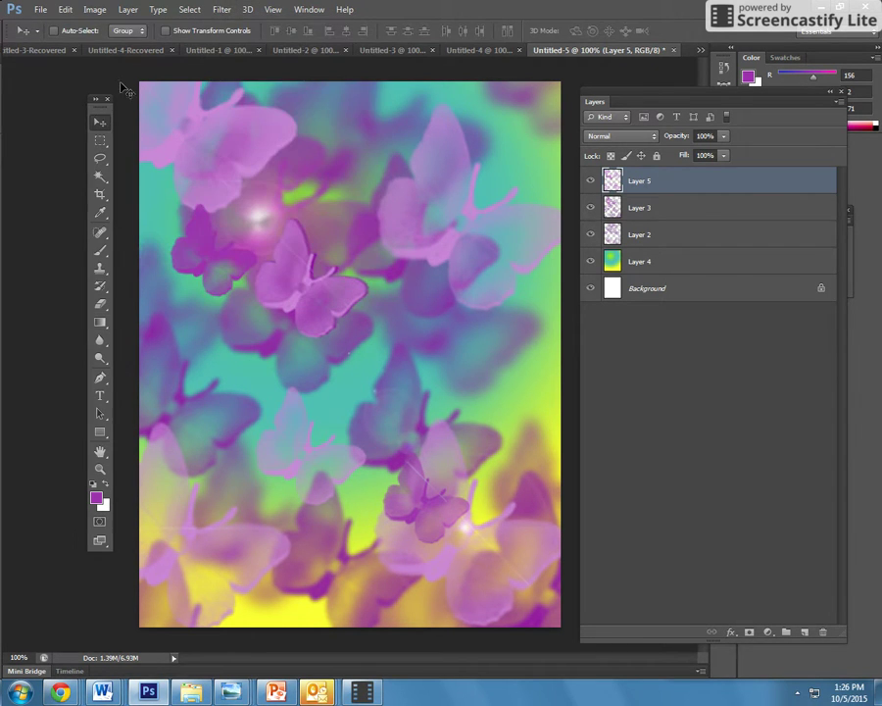